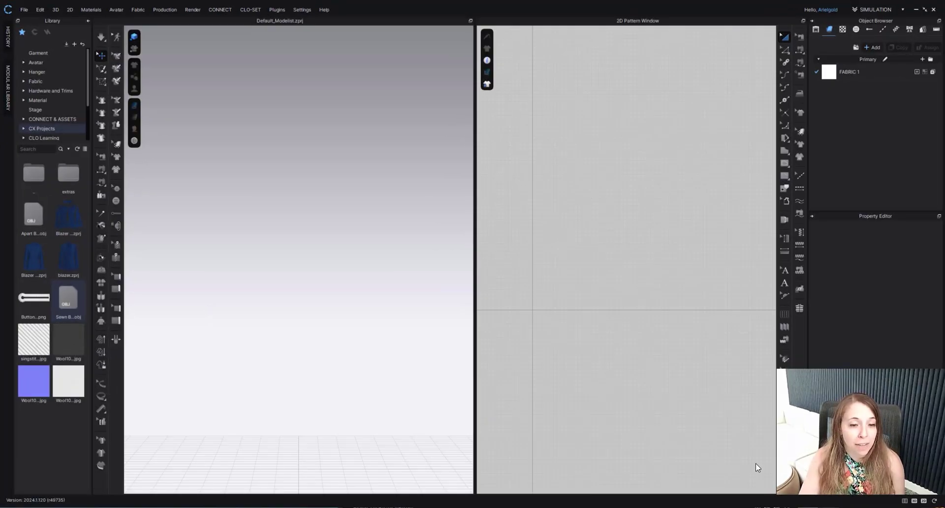
# Load blazer.zprj from the Library into the 3D window to show the navy blazer
pyautogui.moveTo(703, 362); pyautogui.dragTo(279, 224)
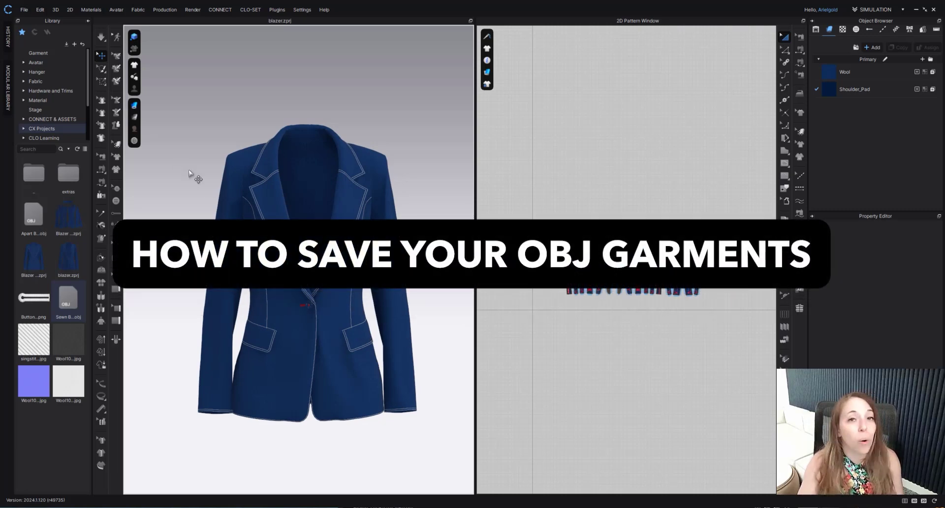
# Select all patterns and export them as OBJ 'demo sewn' into the extras folder
pyautogui.hotkey('ctrl', 'a')
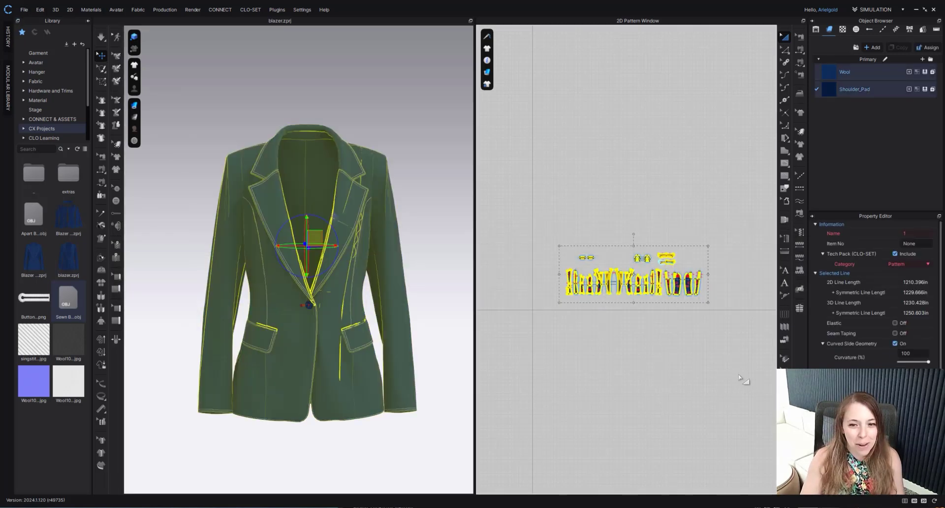
pyautogui.click(24, 10)
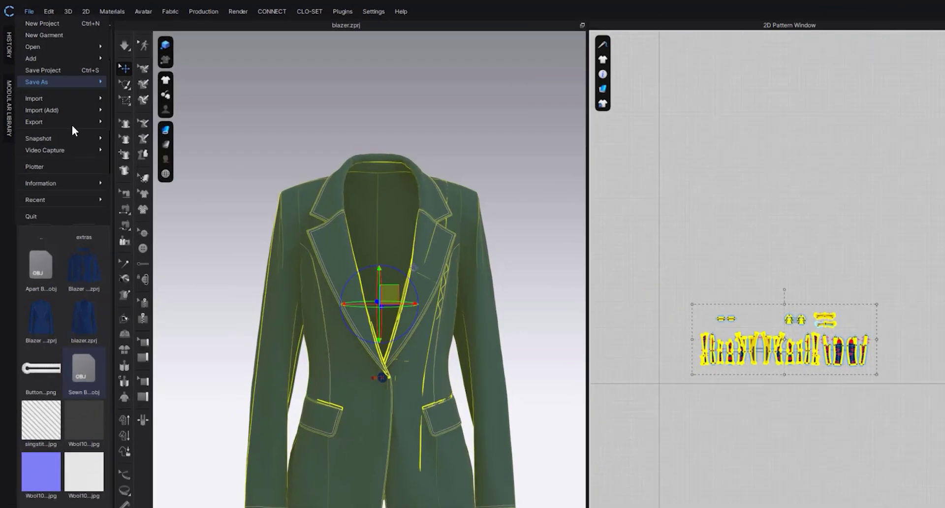
pyautogui.moveTo(41, 101)
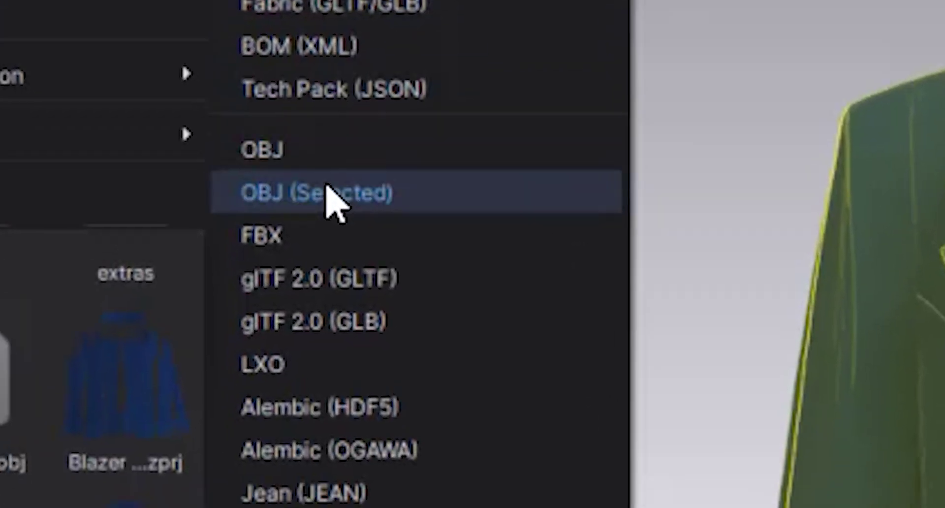
pyautogui.click(327, 194)
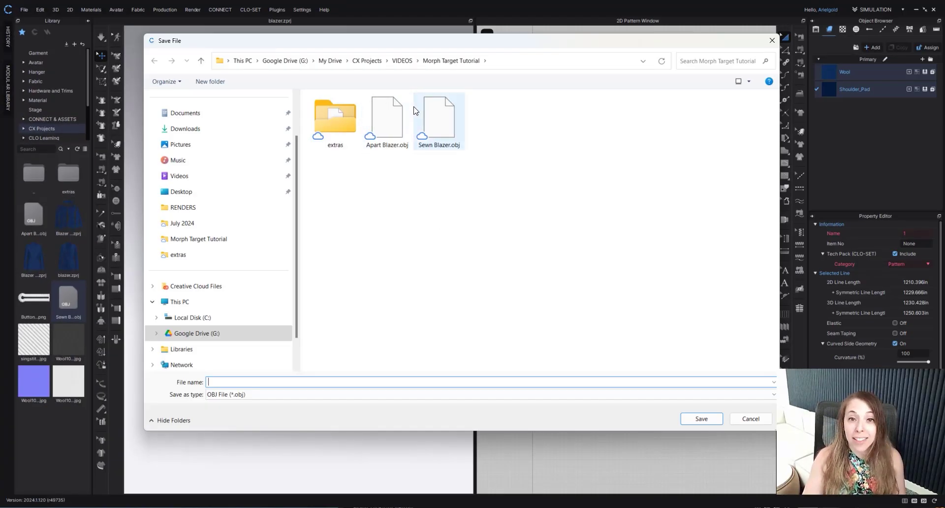
pyautogui.doubleClick(335, 118)
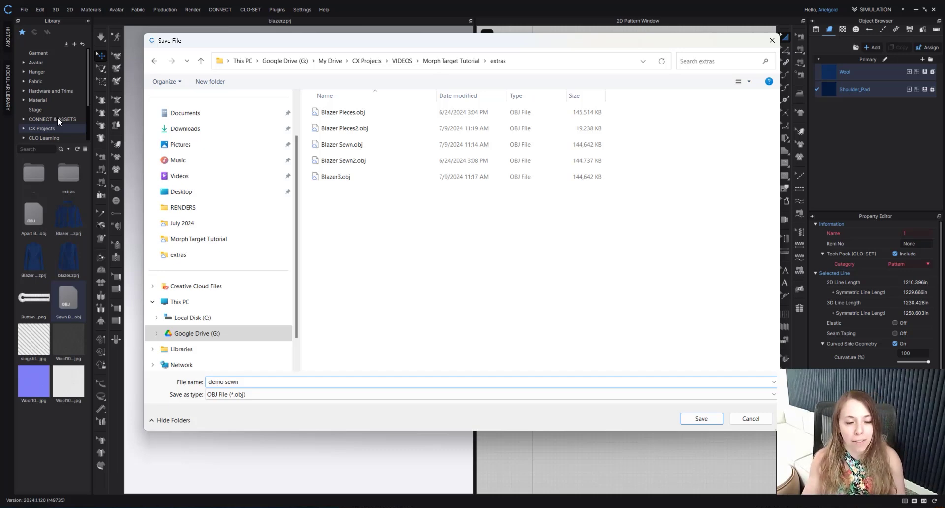
pyautogui.click(701, 419)
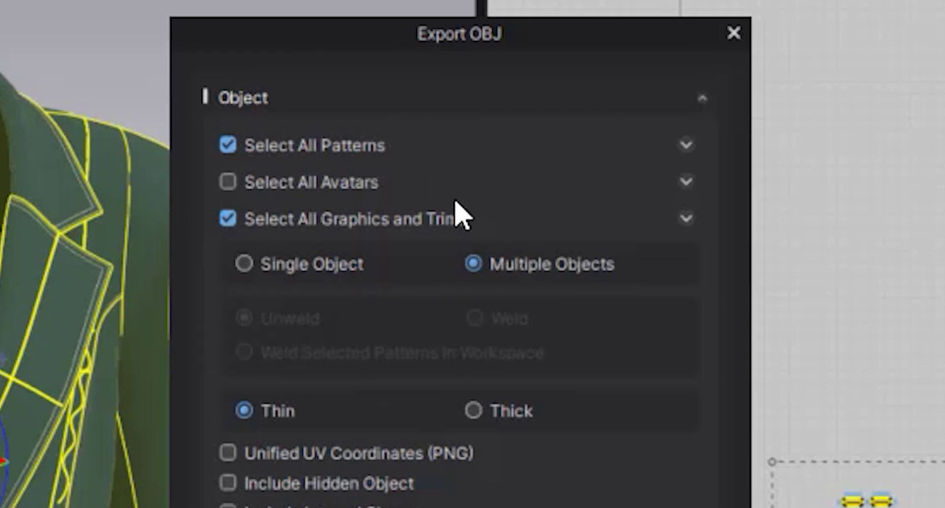
# Choose Thick fabric geometry and confirm the 'demo sewn' OBJ export
pyautogui.click(511, 413)
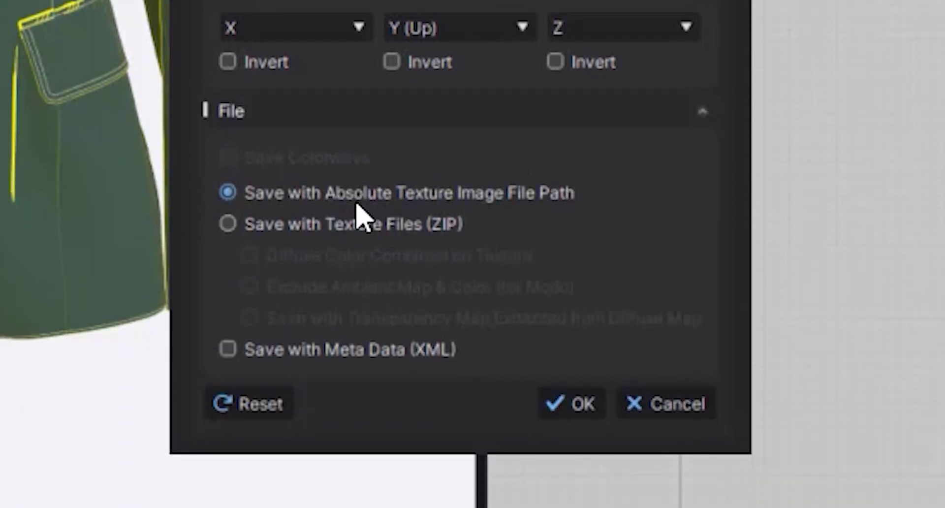
pyautogui.click(575, 410)
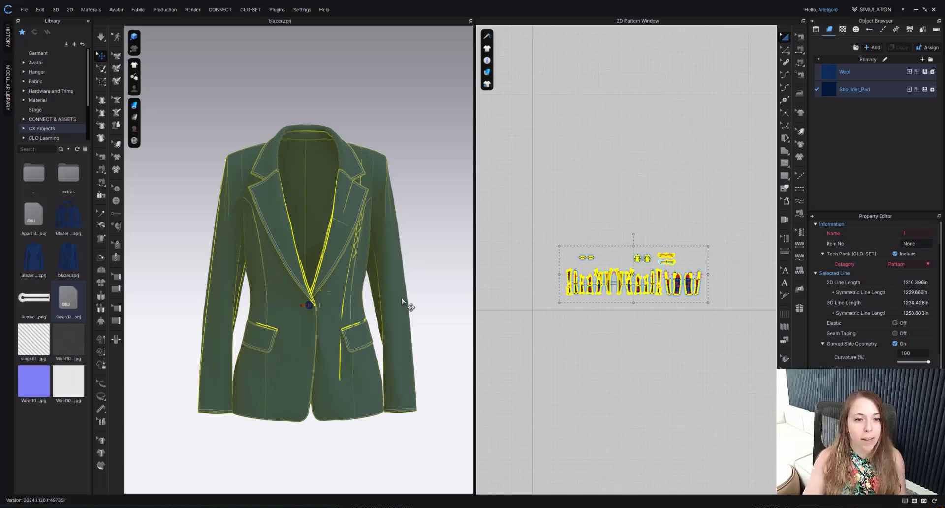
# Save the project as 'Blazer Apart view' in the extras folder
pyautogui.moveTo(422, 310); pyautogui.dragTo(409, 270, button='right')
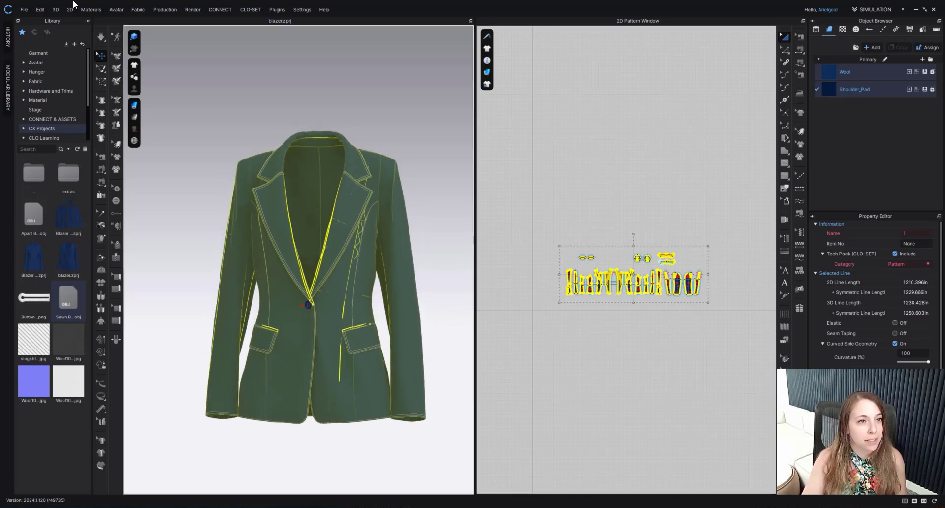
pyautogui.click(28, 12)
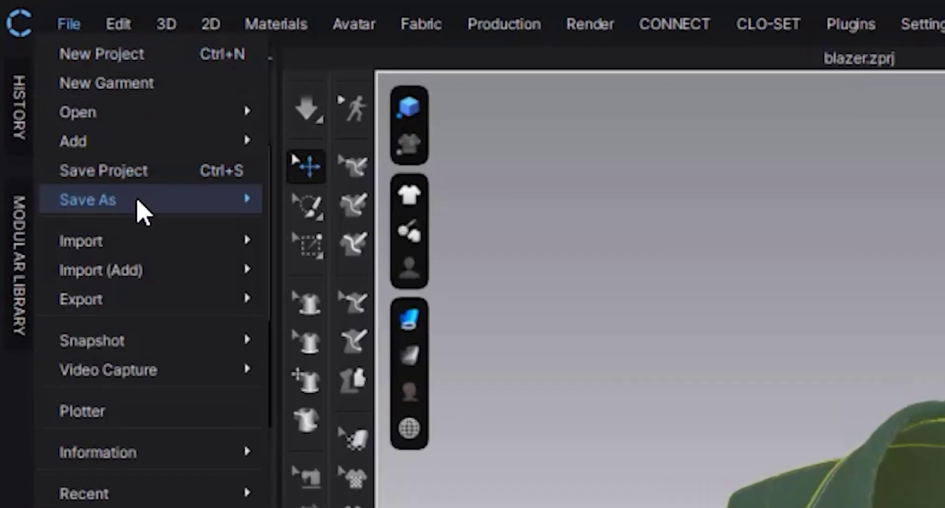
pyautogui.moveTo(46, 68)
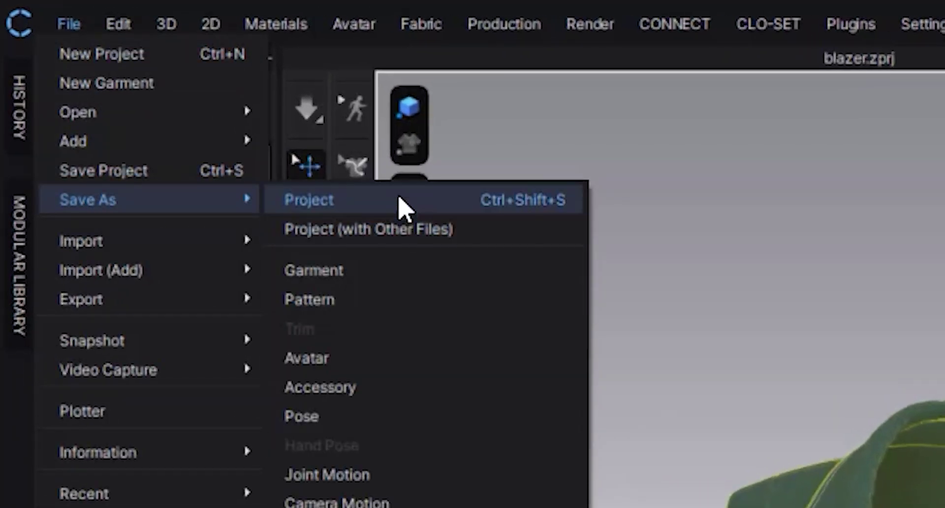
pyautogui.click(401, 205)
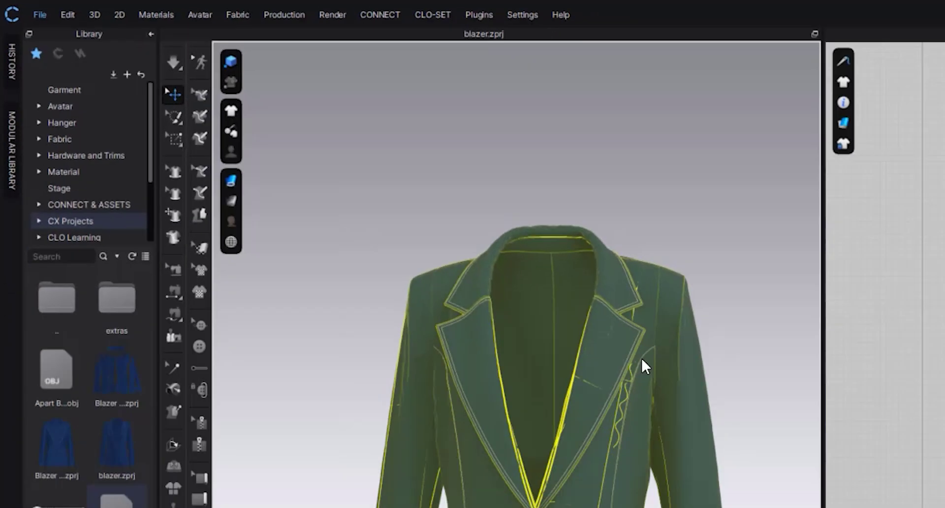
pyautogui.write('Bl')
pyautogui.write('azer Apart view')
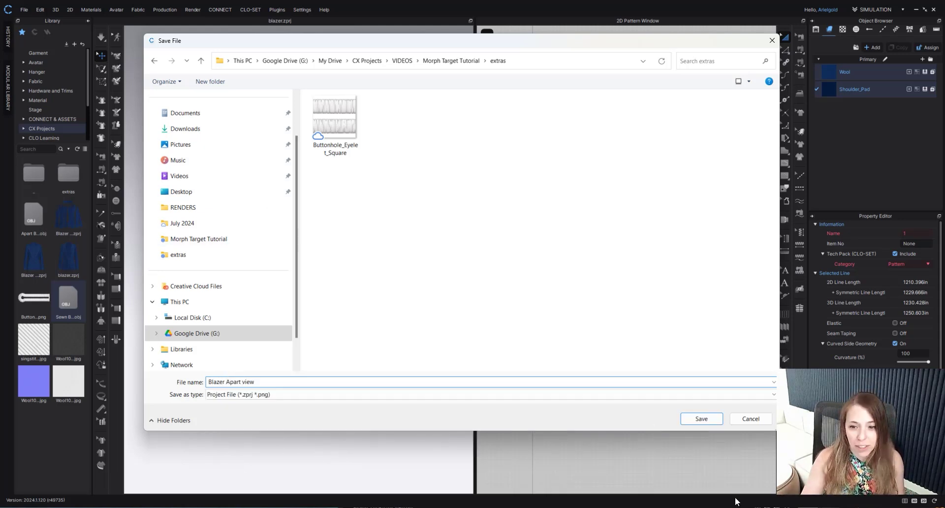
pyautogui.click(702, 418)
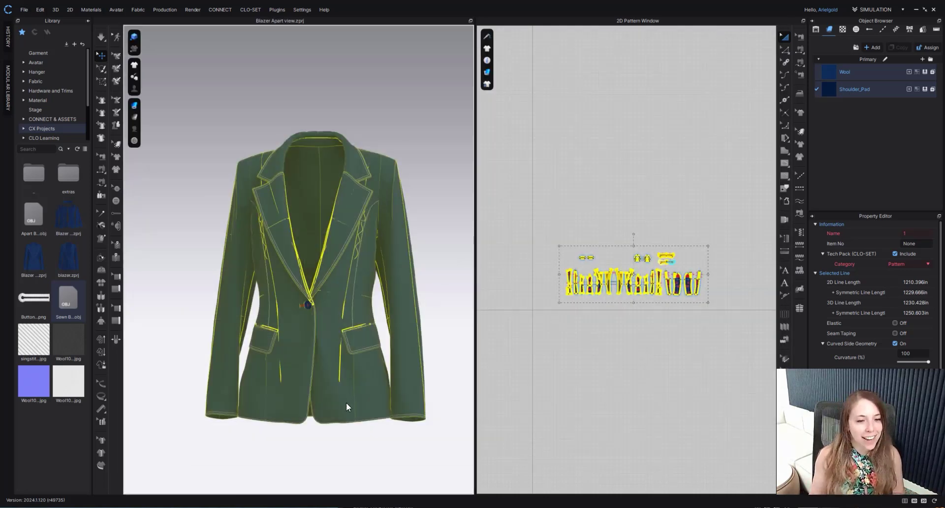
pyautogui.moveTo(321, 420); pyautogui.dragTo(428, 322, button='right')
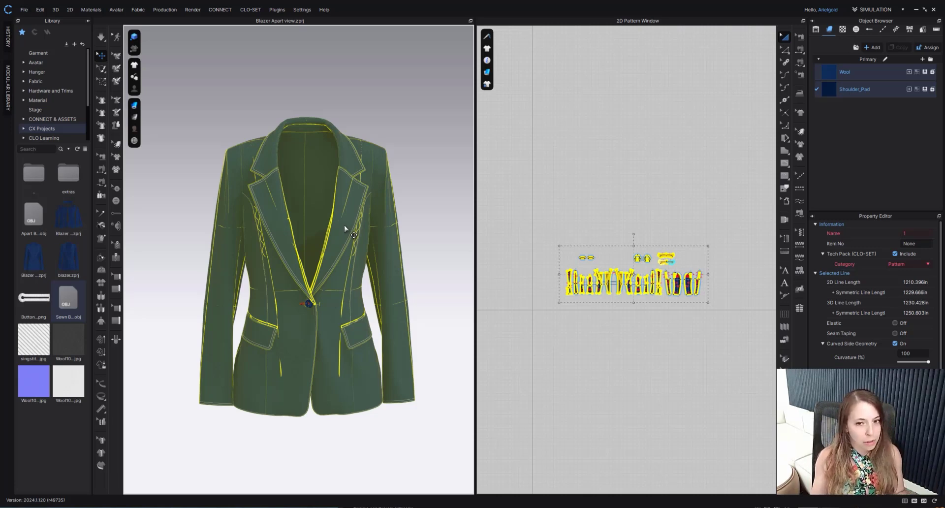
pyautogui.rightClick(338, 222)
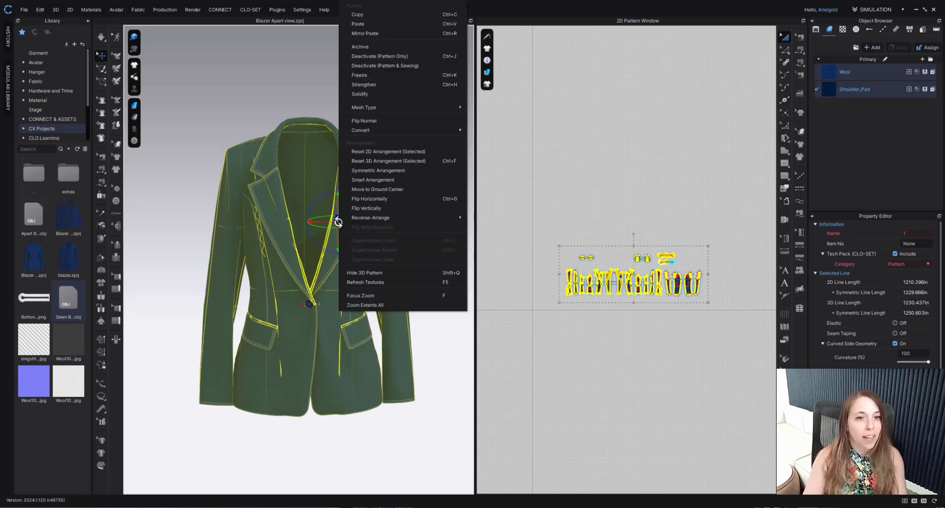
pyautogui.click(376, 160)
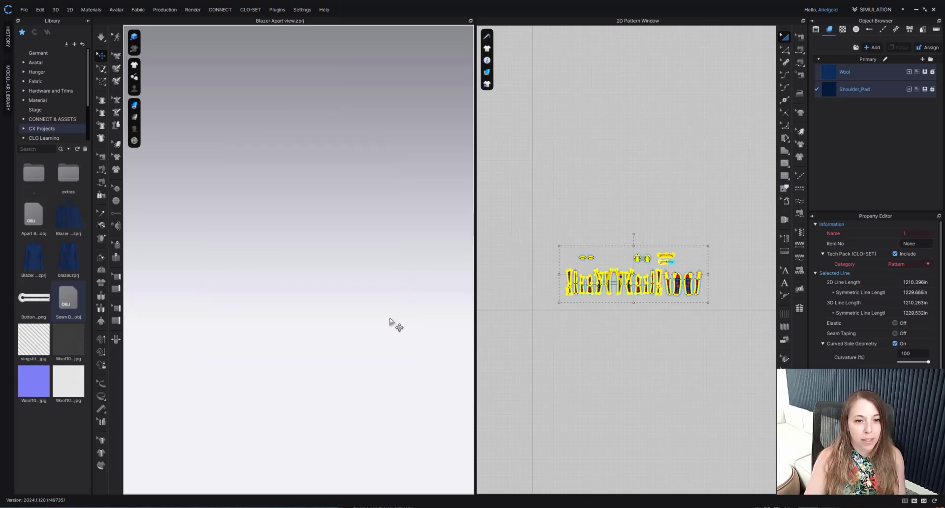
pyautogui.scroll(-6, 383, 329)
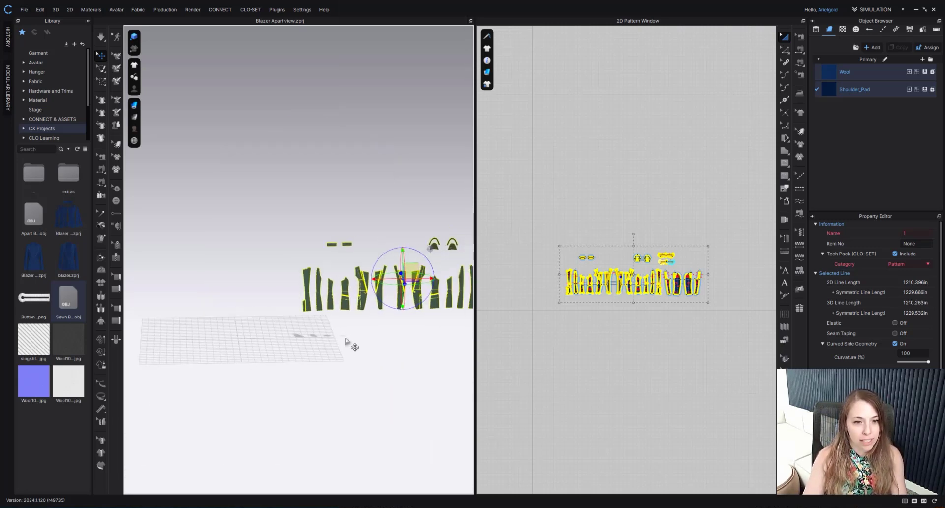
pyautogui.hotkey('ctrl', 'z')
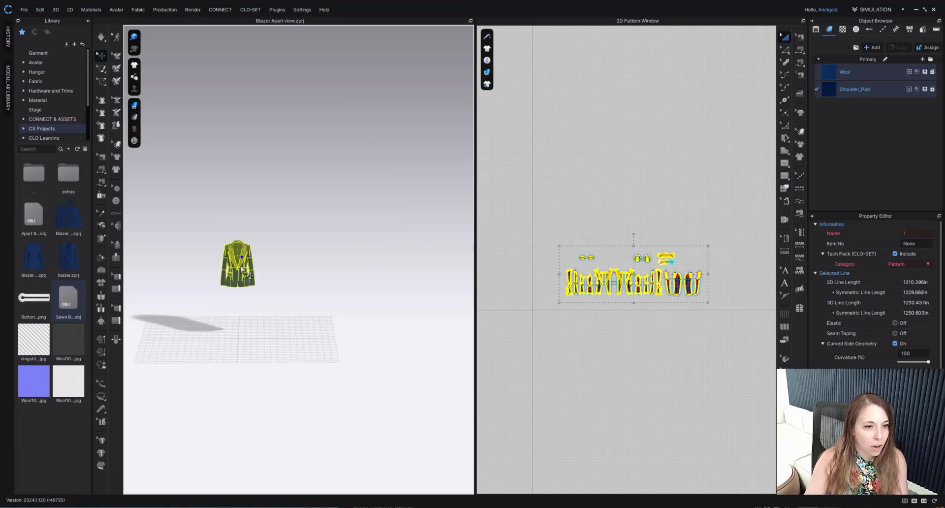
pyautogui.rightClick(240, 267)
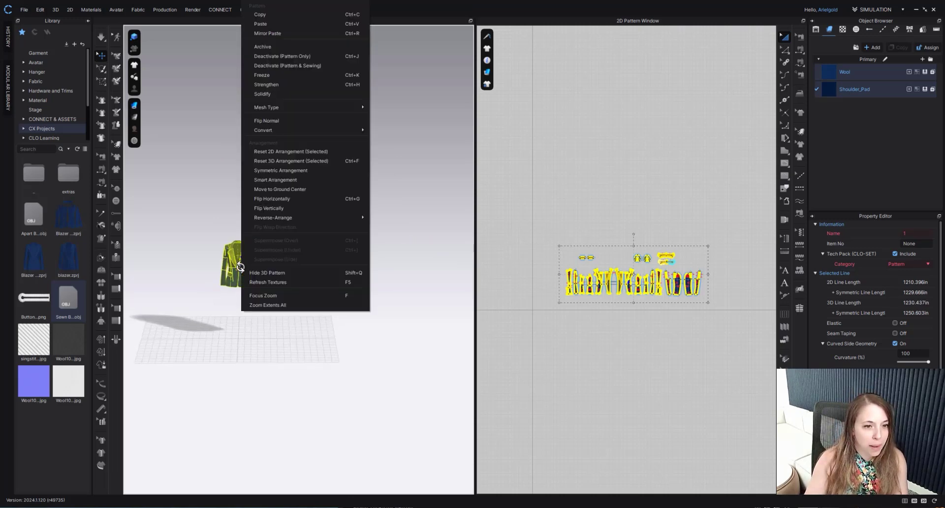
pyautogui.click(273, 161)
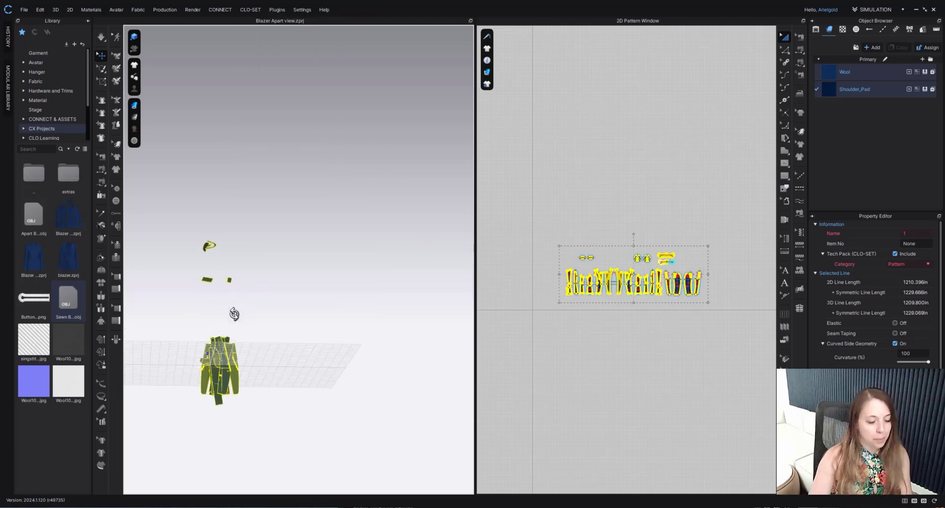
pyautogui.hotkey('ctrl', 'z')
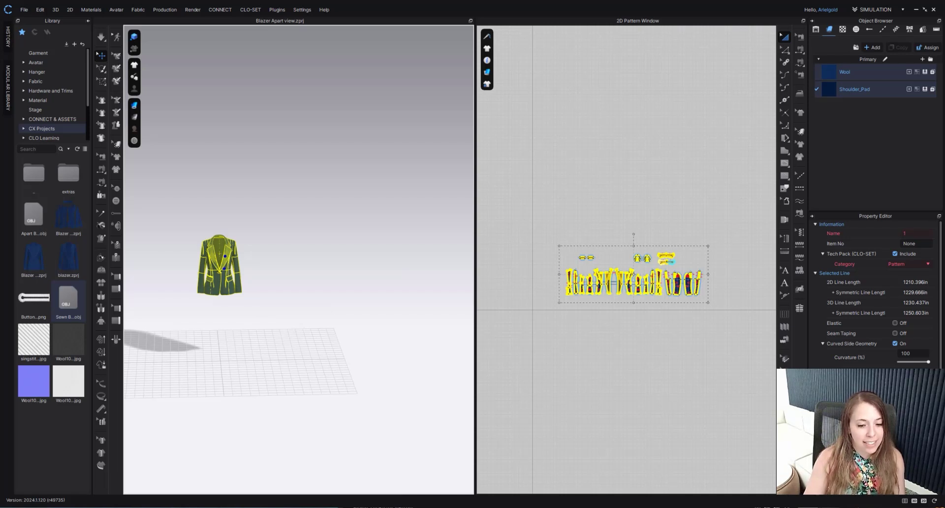
# Open the exploded blazer project and orbit around its spread-apart pieces
pyautogui.moveTo(390, 172); pyautogui.dragTo(327, 289)
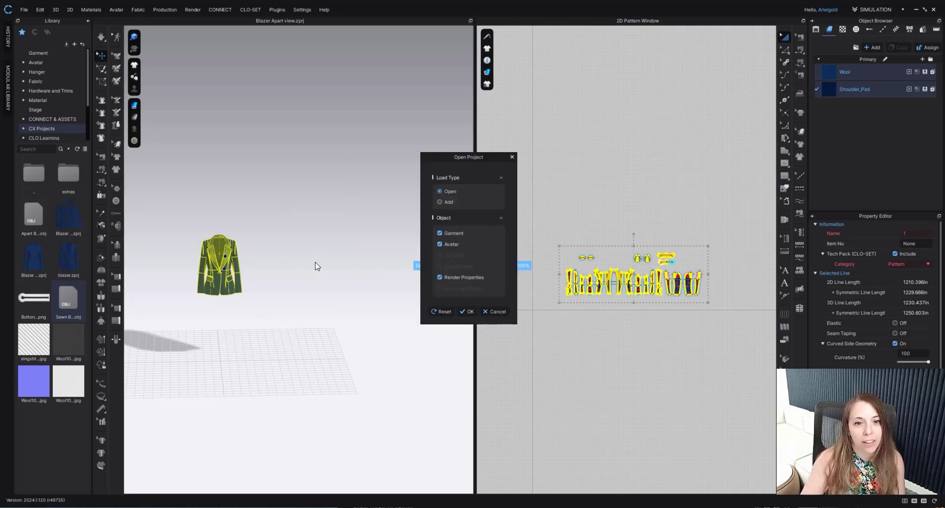
pyautogui.click(470, 311)
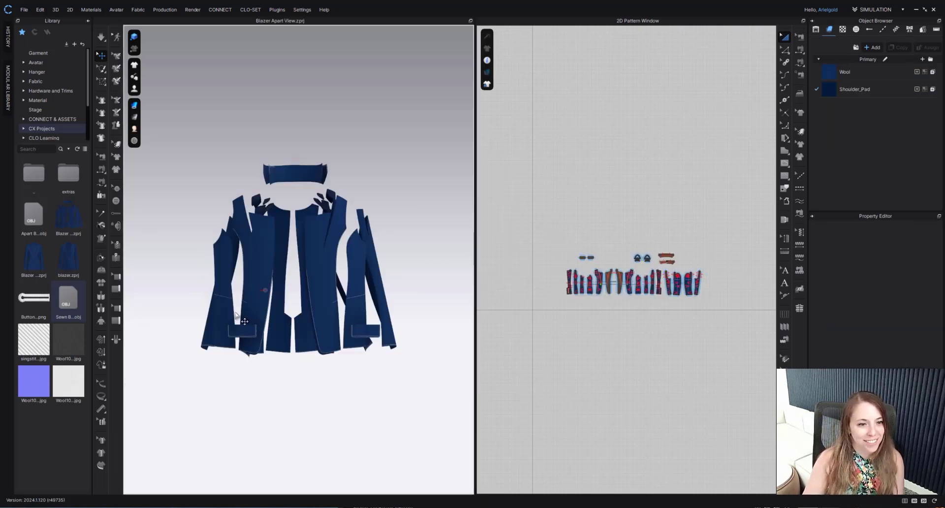
pyautogui.moveTo(374, 349)
pyautogui.mouseDown(button='right')
pyautogui.moveTo(289, 353)
pyautogui.moveTo(316, 344)
pyautogui.moveTo(392, 349)
pyautogui.mouseUp(button='right')
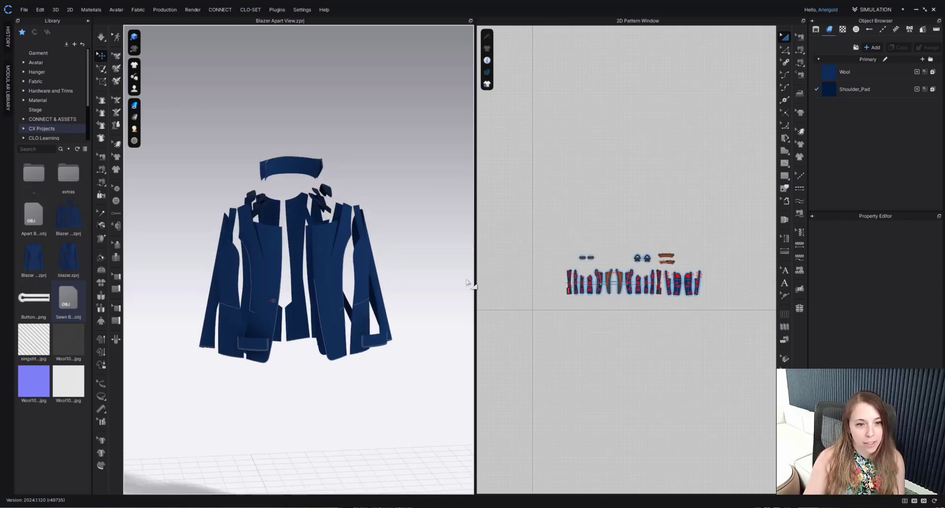
pyautogui.moveTo(345, 298); pyautogui.dragTo(338, 317, button='right')
pyautogui.scroll(5, 344, 237)
pyautogui.moveTo(346, 278)
pyautogui.mouseDown(button='right')
pyautogui.moveTo(349, 316)
pyautogui.moveTo(363, 275)
pyautogui.mouseUp(button='right')
# Marquee-select all the exploded blazer pattern pieces in the 2D window
pyautogui.moveTo(360, 228); pyautogui.dragTo(359, 193, button='right')
pyautogui.scroll(5, 400, 139)
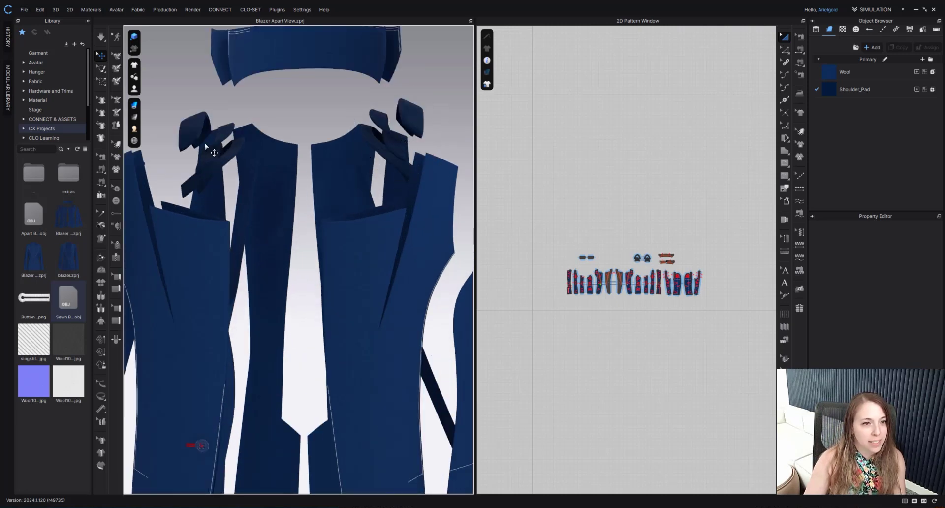
pyautogui.scroll(-2, 315, 260)
pyautogui.scroll(-3, 315, 259)
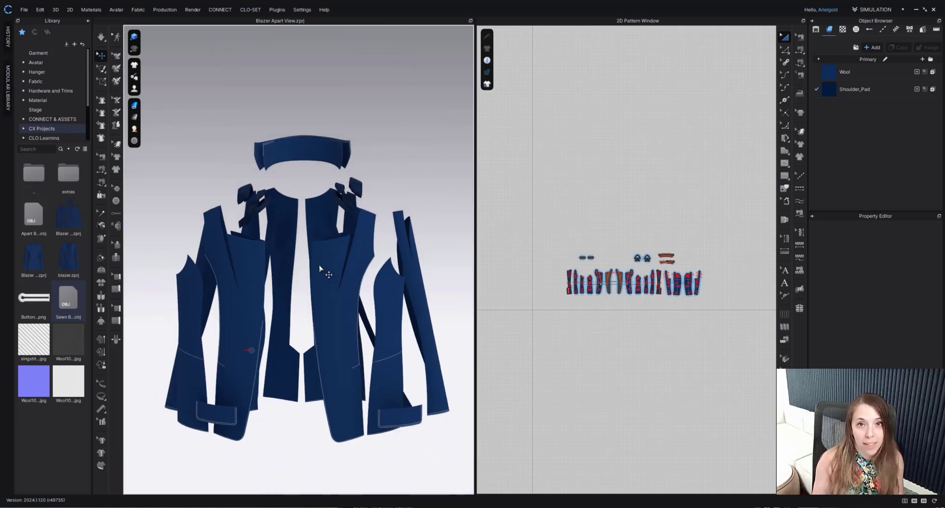
pyautogui.moveTo(346, 304); pyautogui.dragTo(373, 321, button='right')
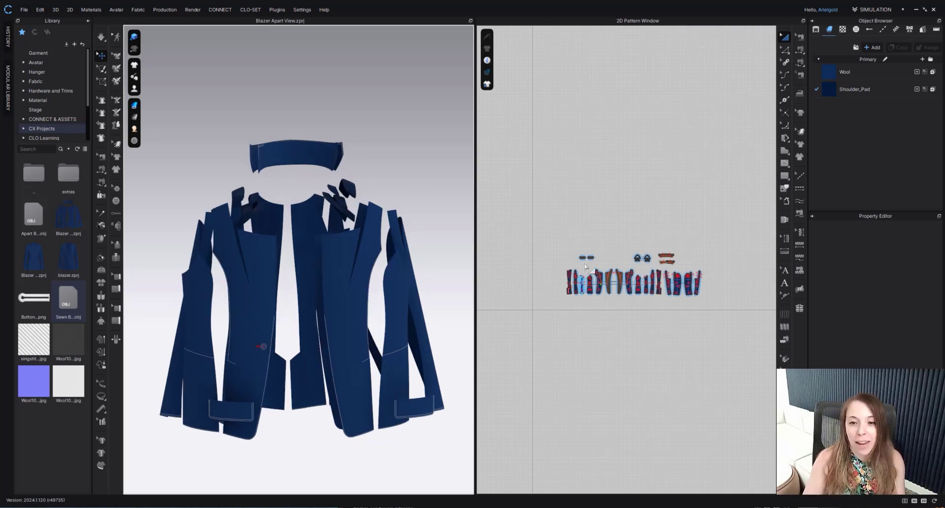
pyautogui.moveTo(570, 248); pyautogui.dragTo(734, 323)
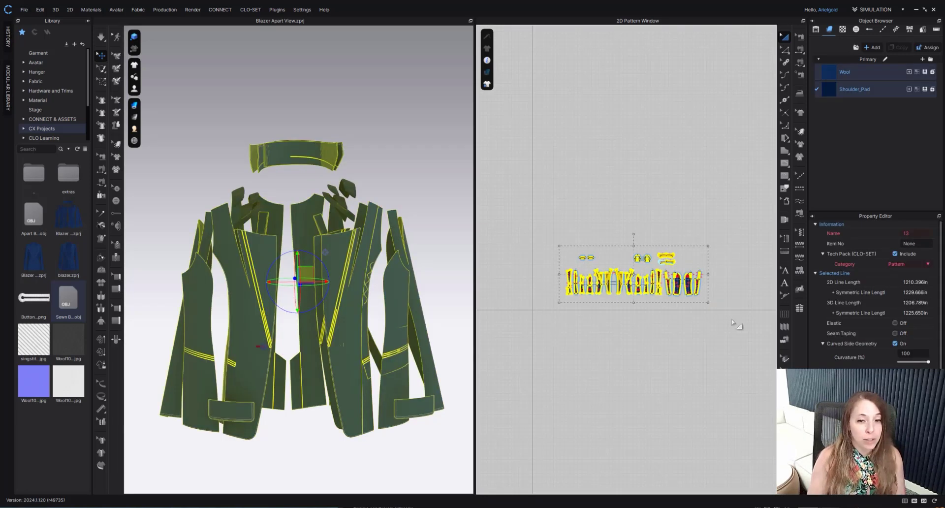
# Export the selected pieces as OBJ (Selected) named 'demo apart' in the extras folder
pyautogui.click(23, 10)
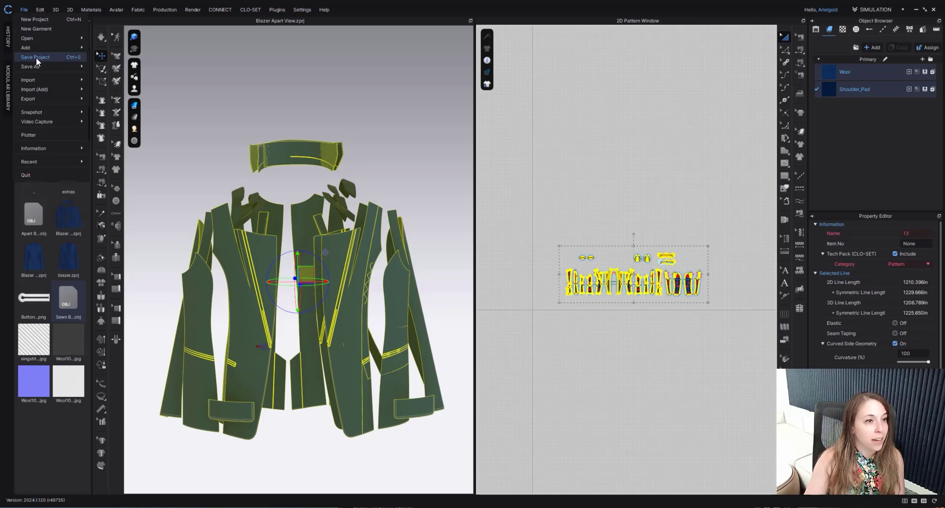
pyautogui.moveTo(38, 96)
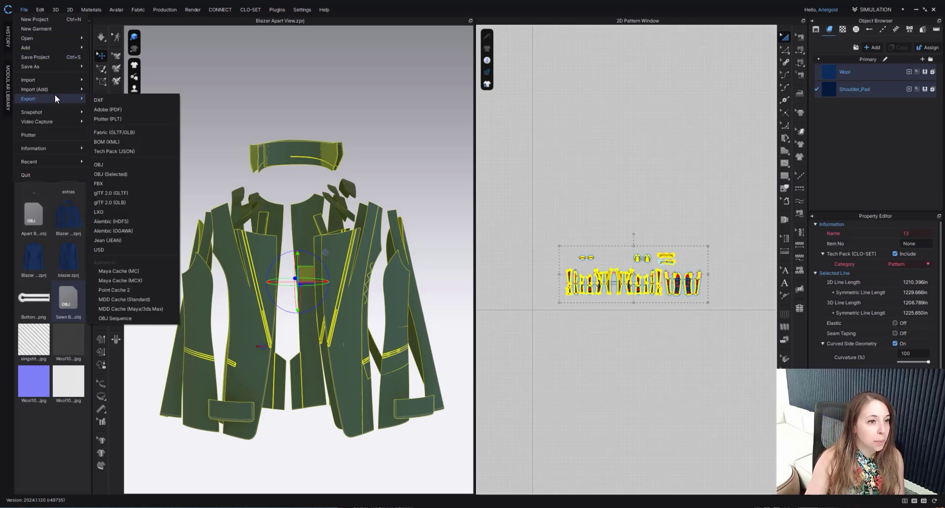
pyautogui.click(116, 171)
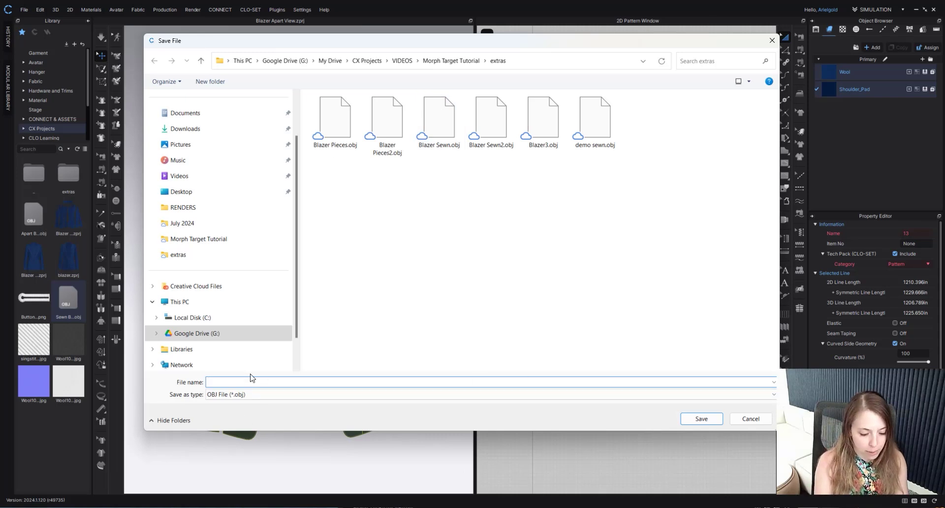
pyautogui.write('ap')
pyautogui.write('demo a')
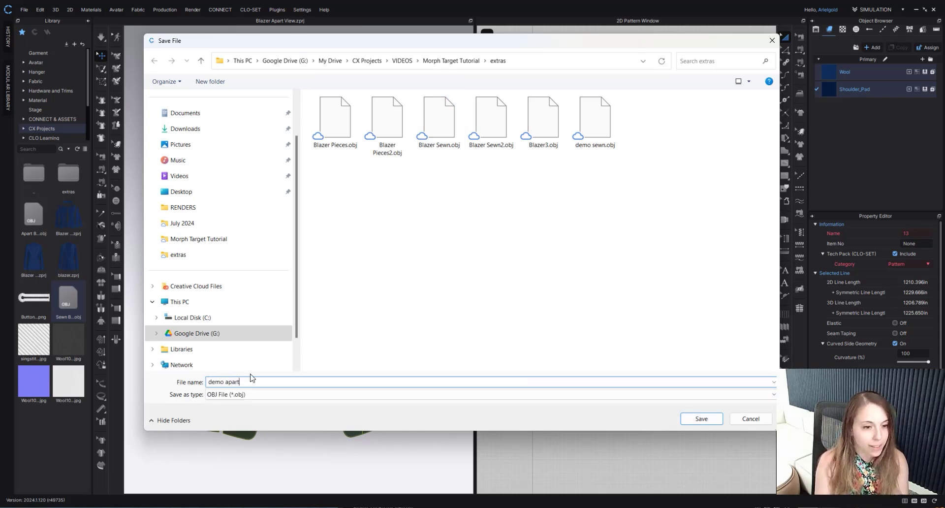
pyautogui.click(699, 418)
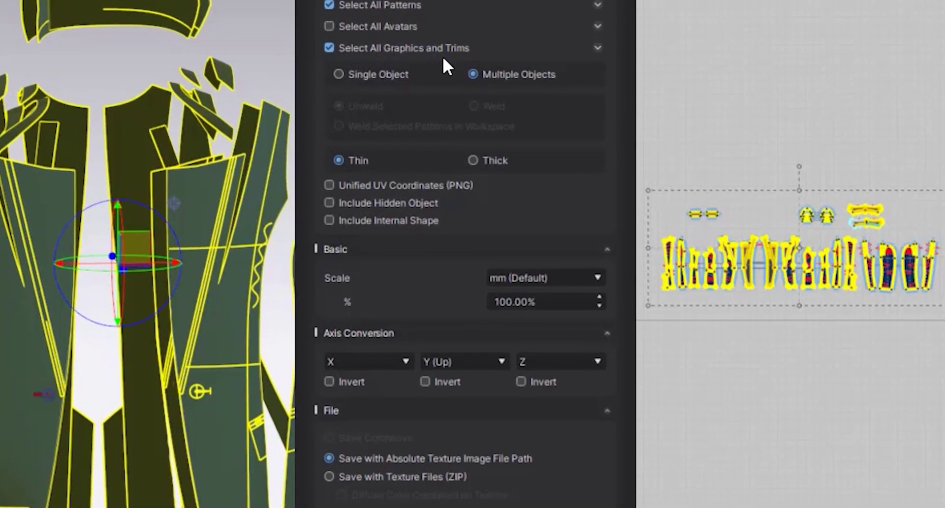
# Export 'demo apart' as Multiple Objects with Thick geometry
pyautogui.click(510, 84)
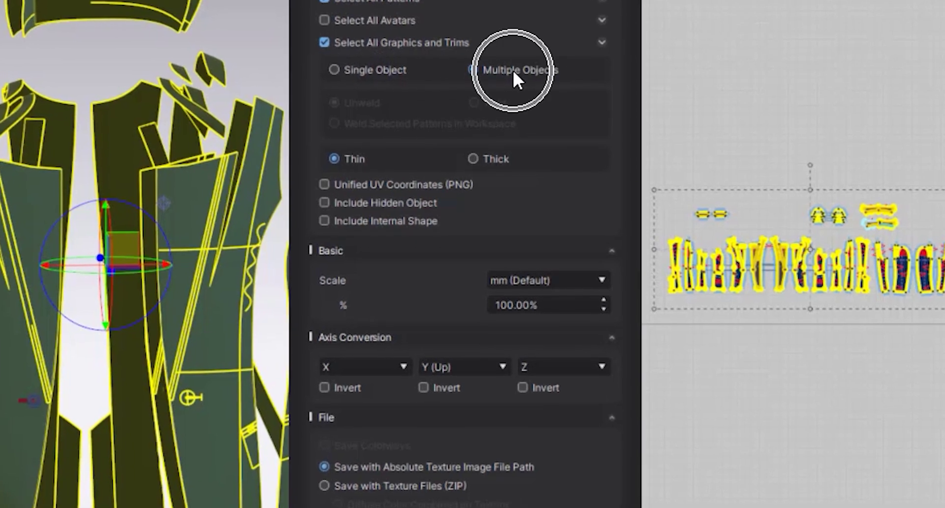
pyautogui.click(490, 162)
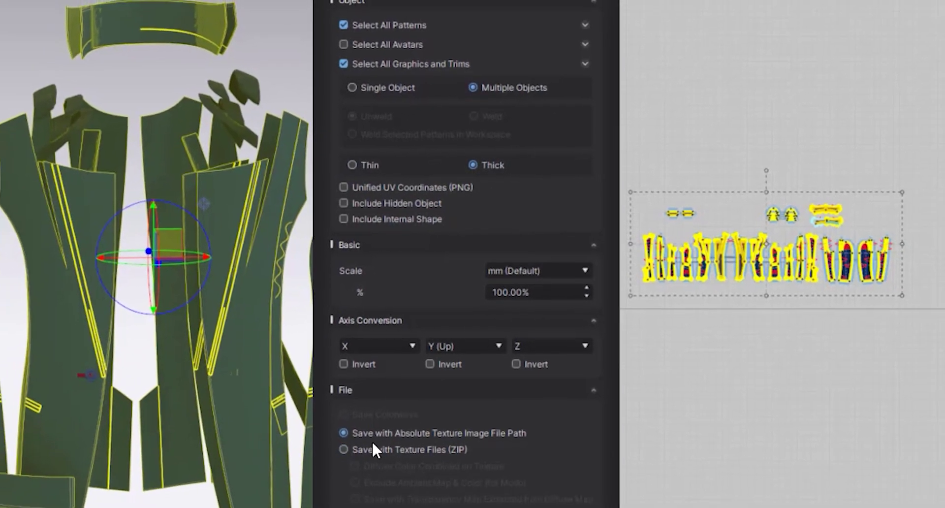
pyautogui.click(526, 503)
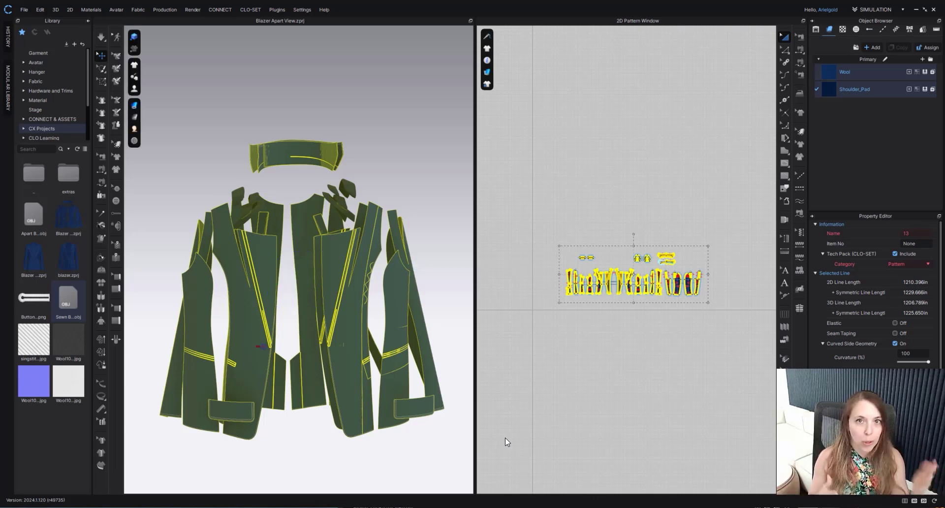
# Create a new empty project and switch to the 3D-only layout
pyautogui.click(24, 9)
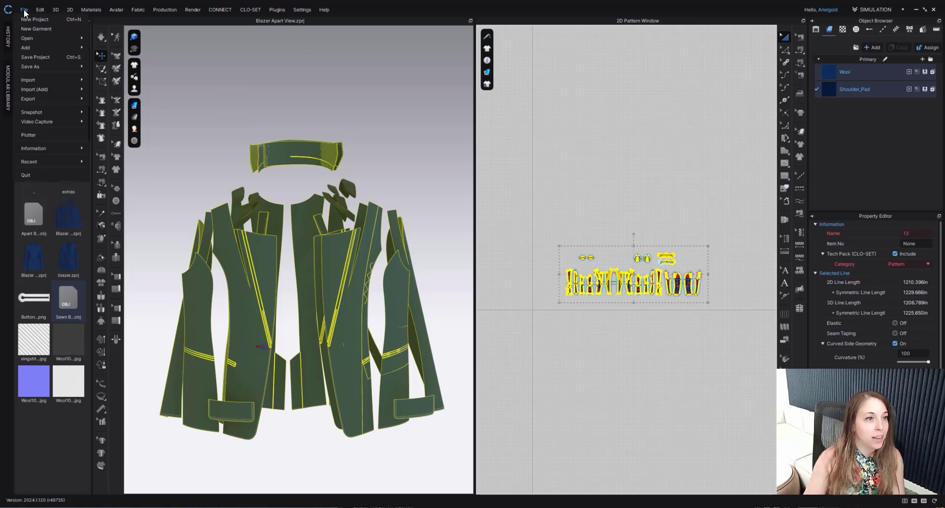
pyautogui.click(28, 19)
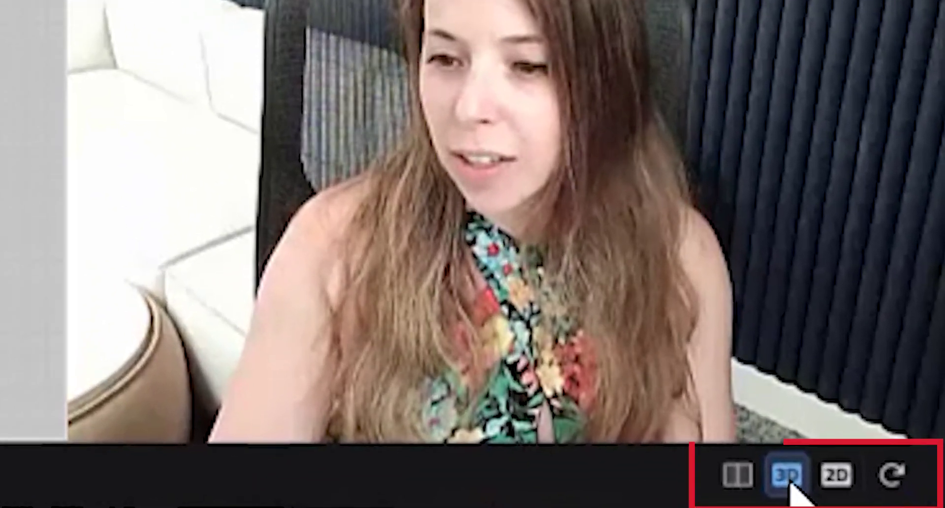
pyautogui.click(914, 501)
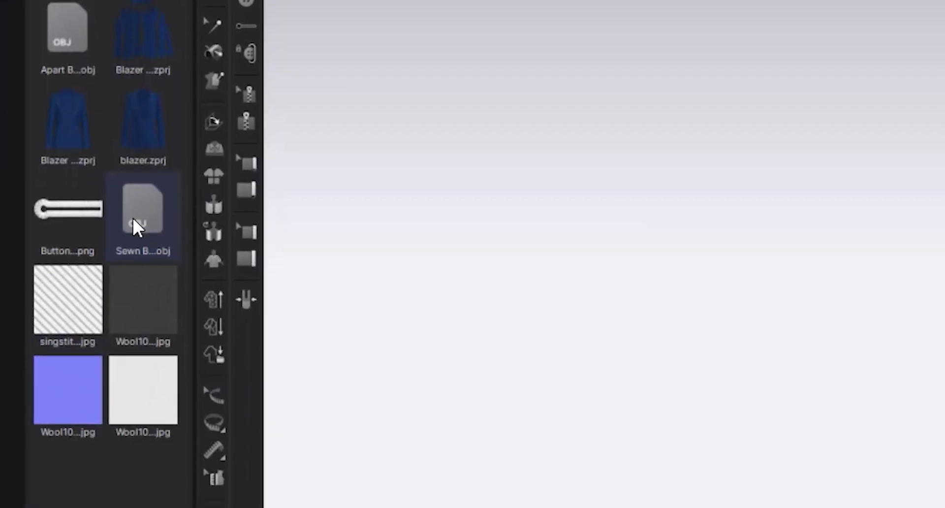
# Import the Sewn Blazer .obj from the Library into the new scene
pyautogui.doubleClick(138, 217)
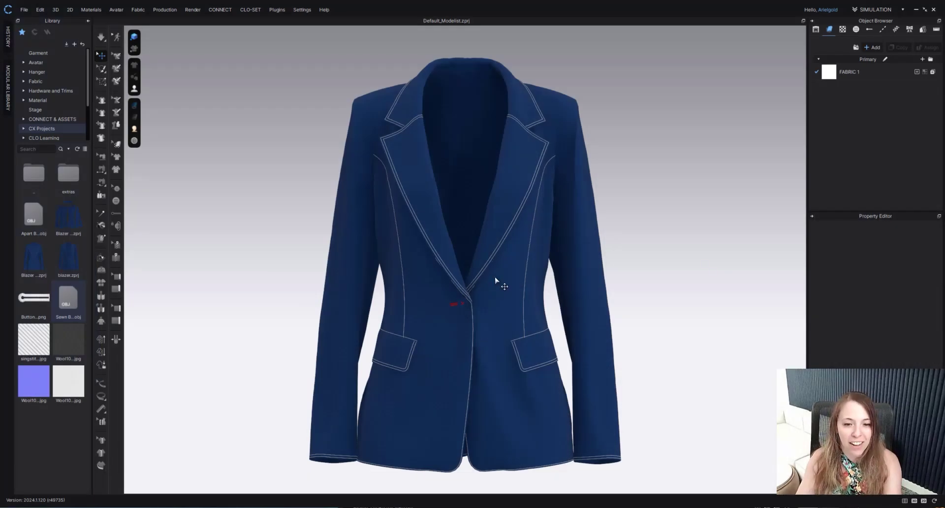
# Delete the sewn blazer mesh and import Apart Blazer.obj in its place
pyautogui.click(498, 283)
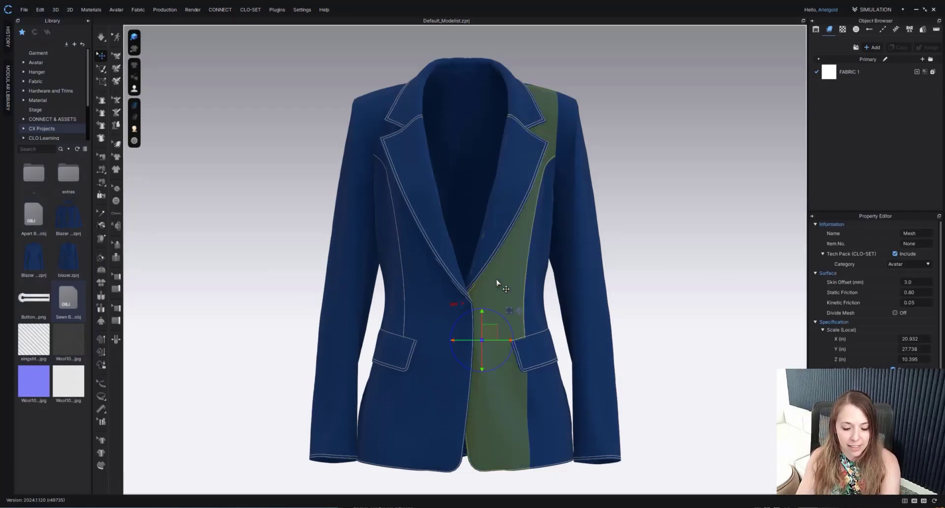
pyautogui.press('Delete')
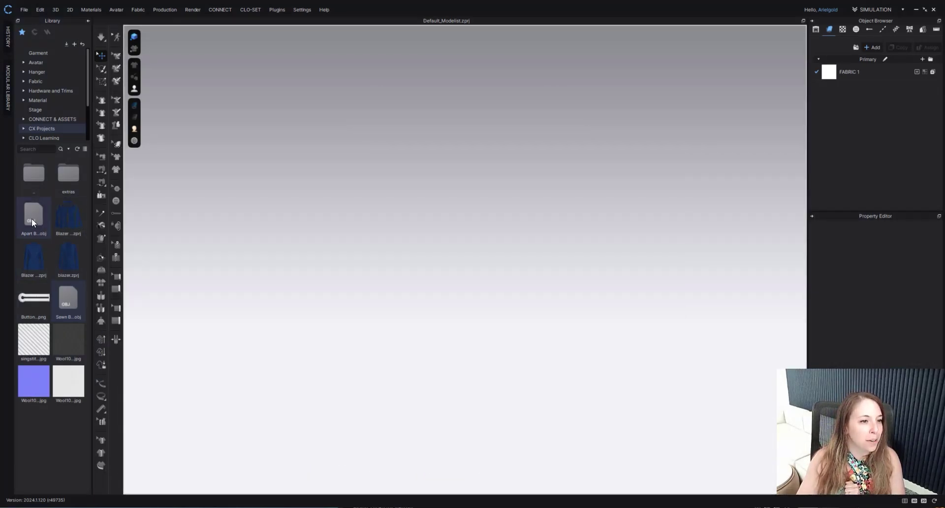
pyautogui.doubleClick(32, 217)
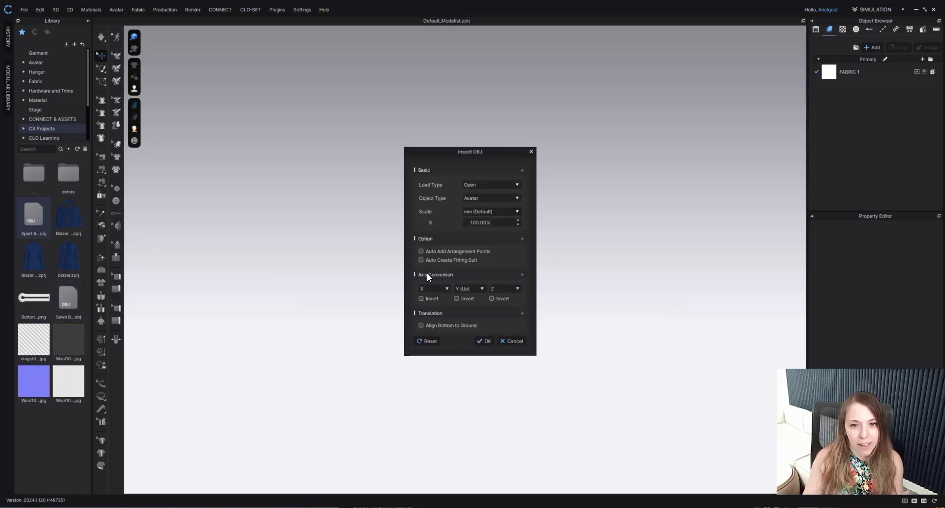
pyautogui.click(484, 340)
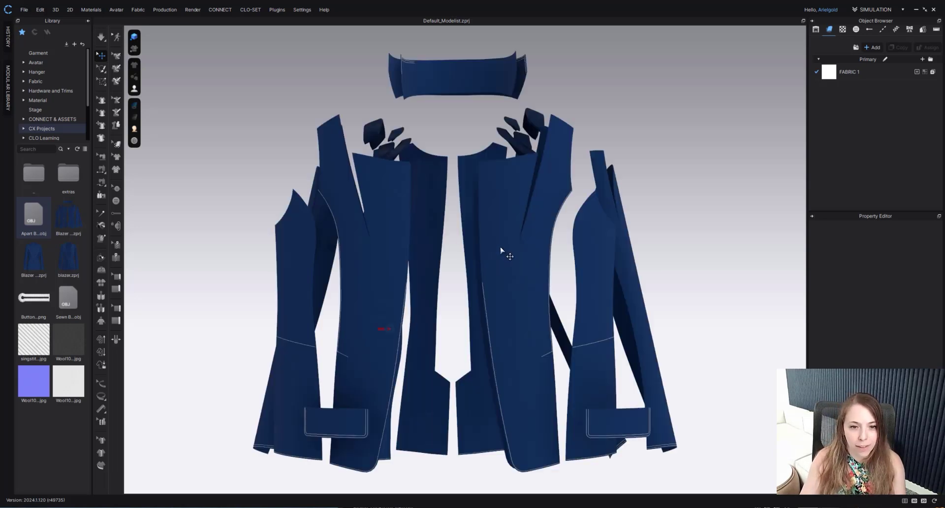
# Select and deselect the apart-pieces mesh, then pick the sewn blazer OBJ in the Library
pyautogui.click(511, 260)
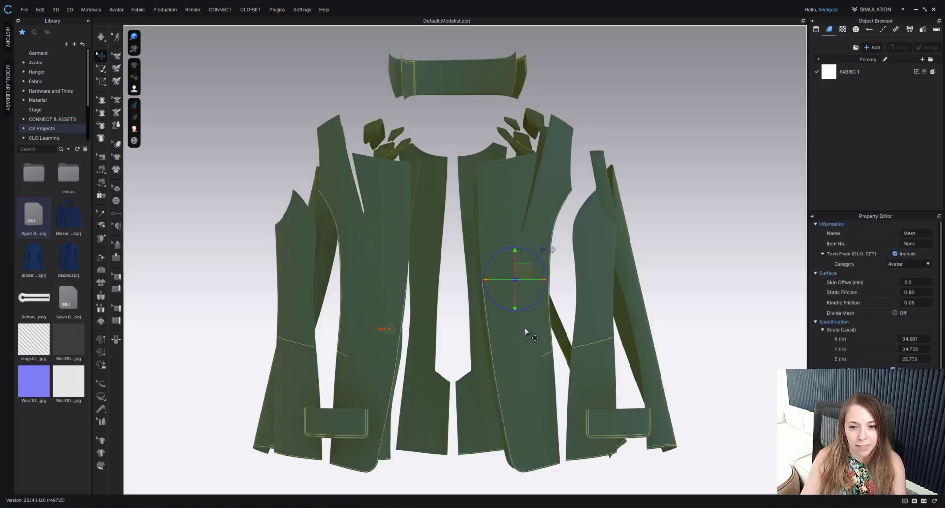
pyautogui.click(711, 298)
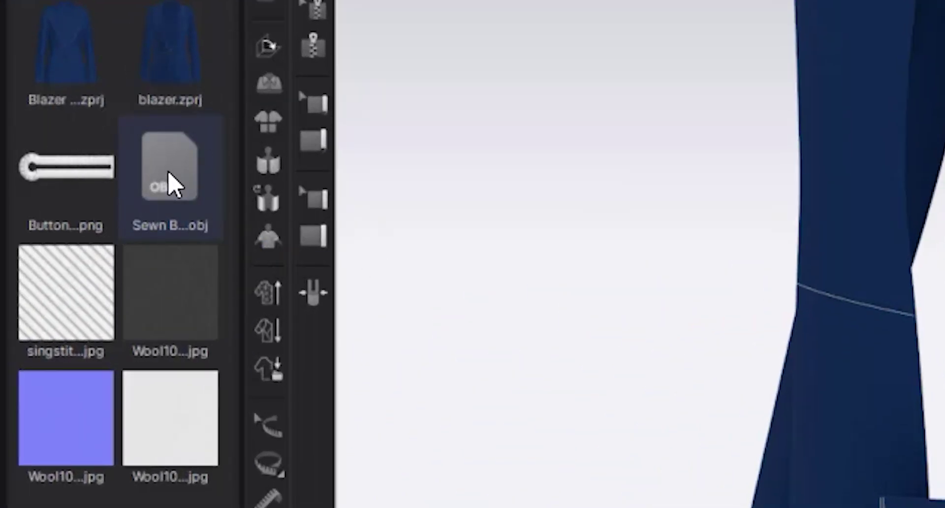
pyautogui.click(168, 172)
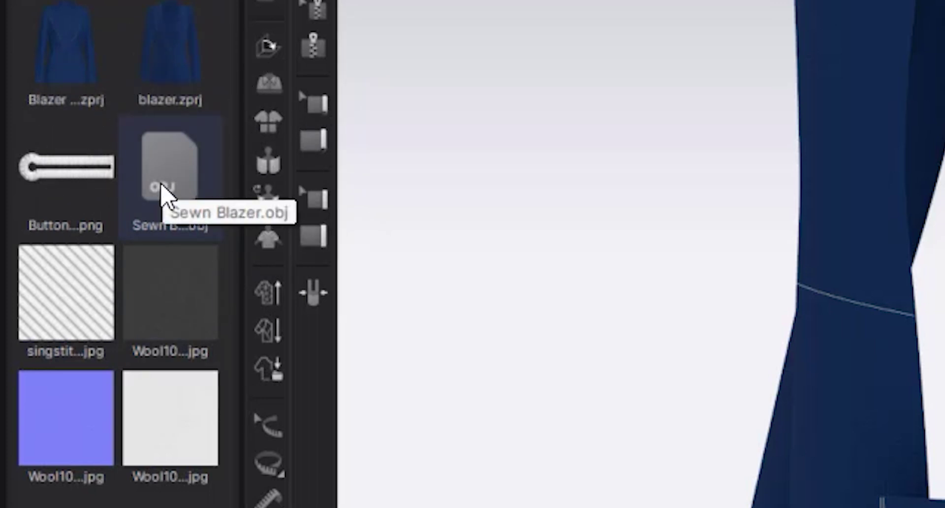
# Load Sewn Blazer.obj onto the exploded pieces as a 30-frame Morph Target
pyautogui.rightClick(162, 185)
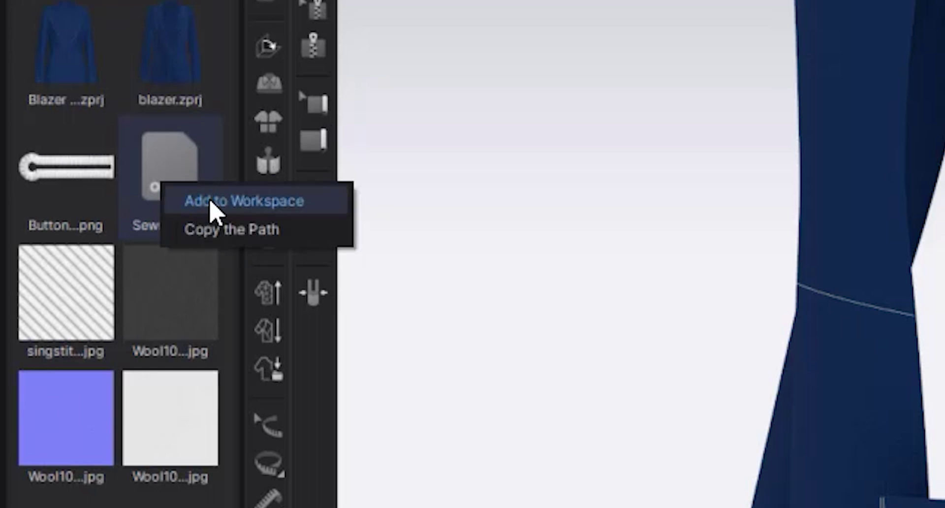
pyautogui.click(213, 202)
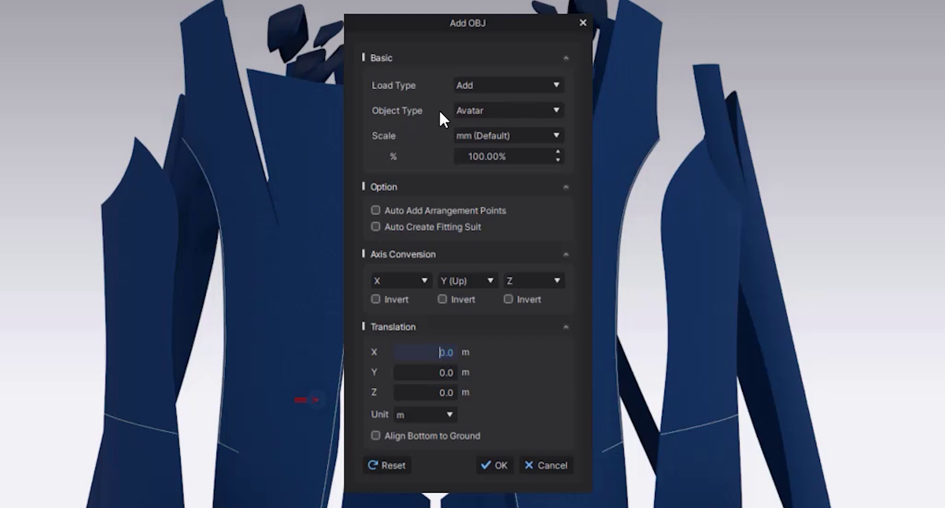
pyautogui.click(480, 109)
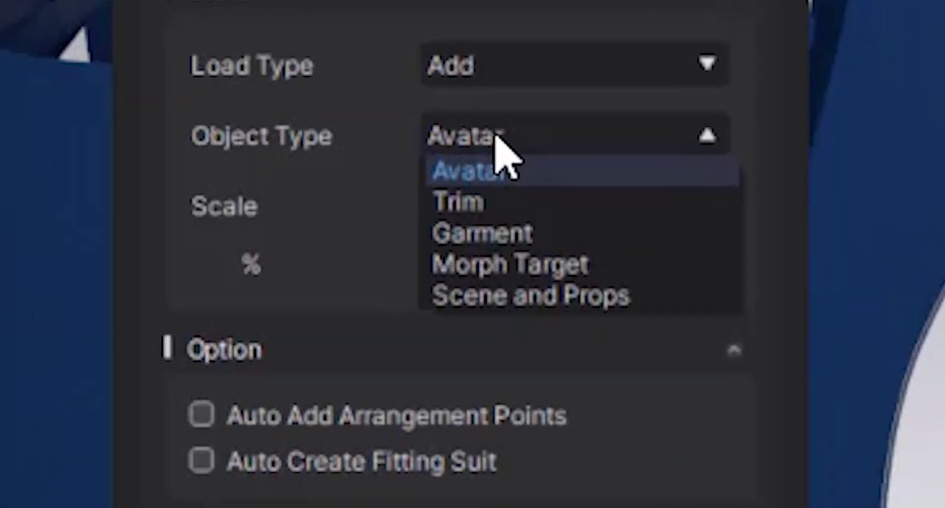
pyautogui.click(530, 272)
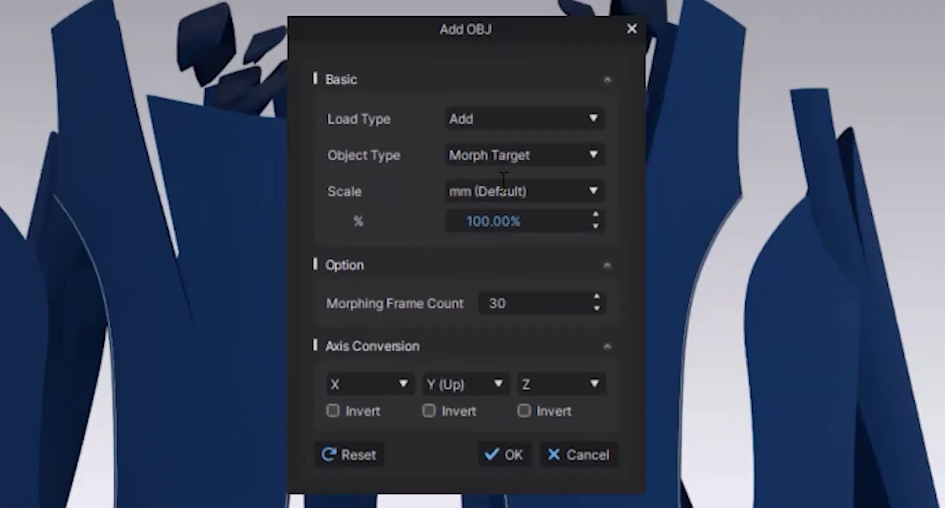
pyautogui.click(511, 455)
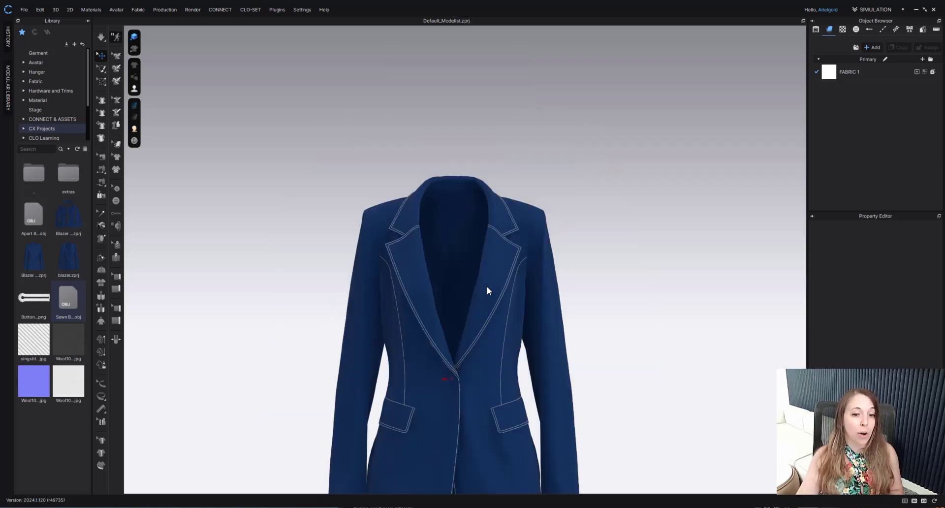
# Switch the workspace mode from the dropdown to ANIMATION
pyautogui.scroll(-3, 502, 296)
pyautogui.moveTo(488, 361); pyautogui.dragTo(481, 337, button='middle')
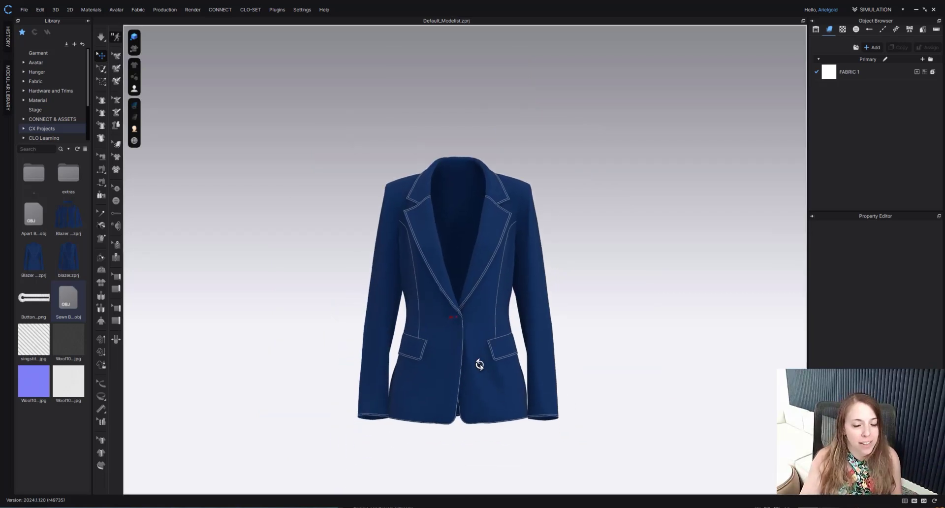
pyautogui.moveTo(477, 365)
pyautogui.mouseDown(button='right')
pyautogui.moveTo(412, 363)
pyautogui.moveTo(492, 365)
pyautogui.mouseUp(button='right')
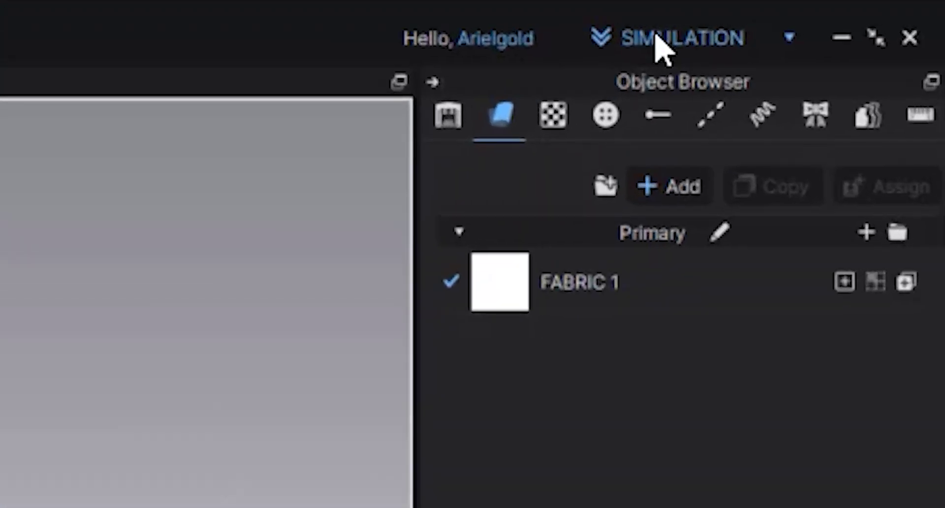
pyautogui.click(656, 35)
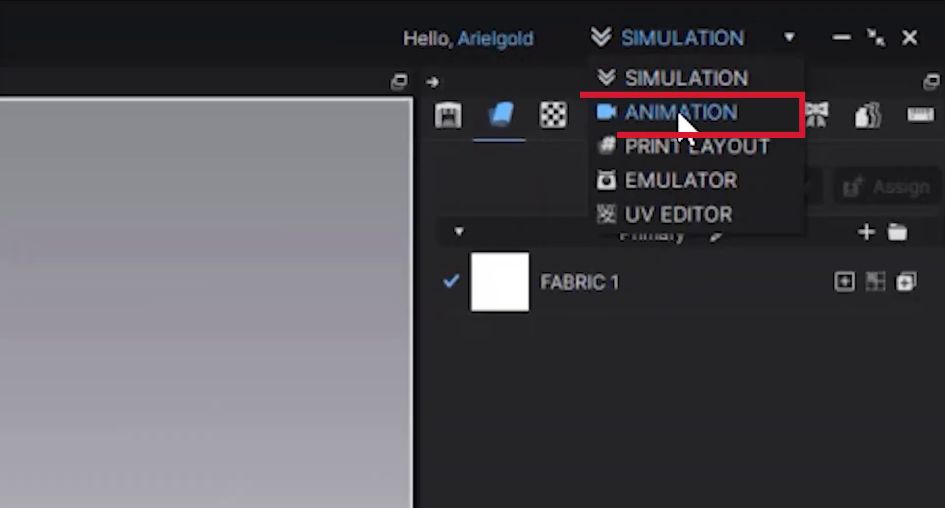
pyautogui.click(637, 118)
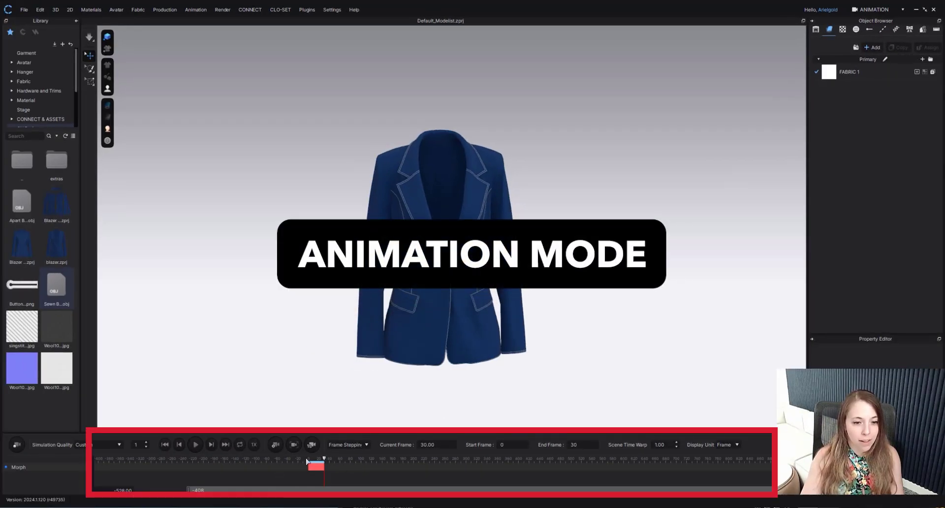
# Play the morph from frame 0 to the sewn blazer, then rewind to frame 0
pyautogui.click(165, 445)
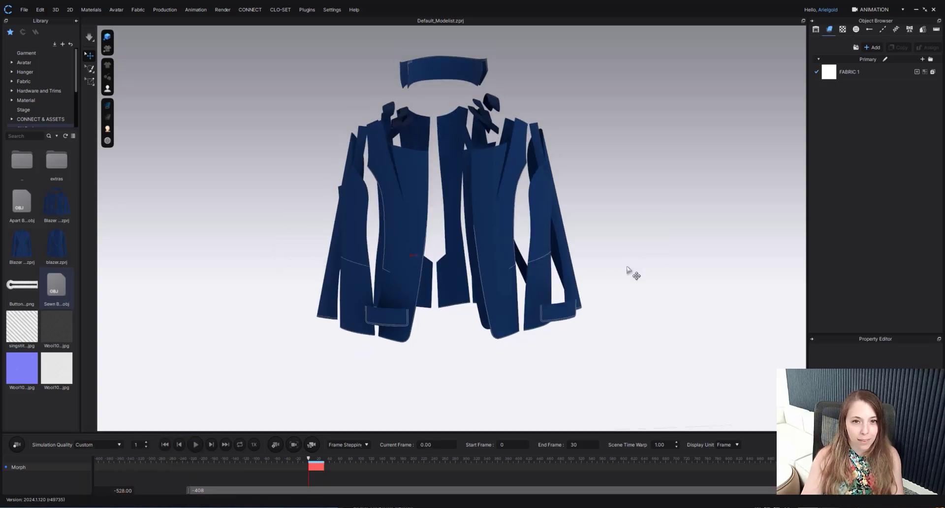
pyautogui.click(198, 444)
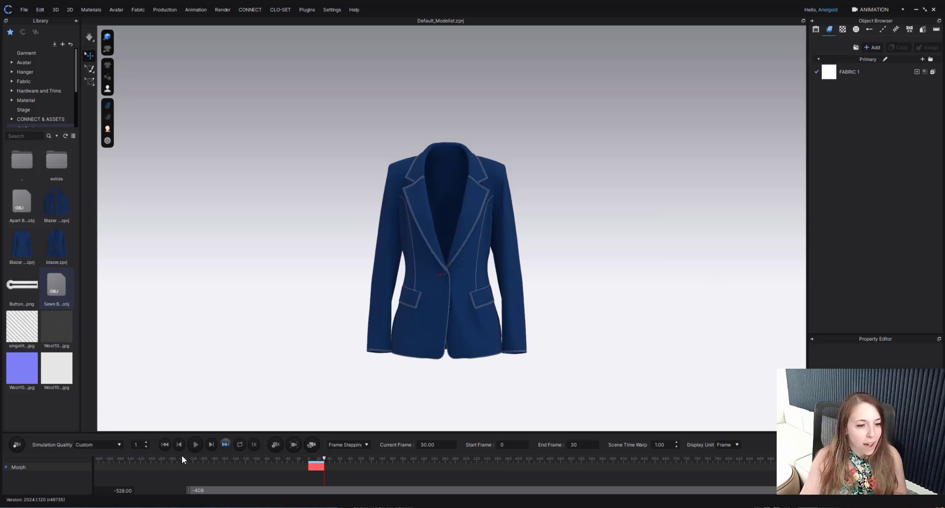
pyautogui.click(165, 445)
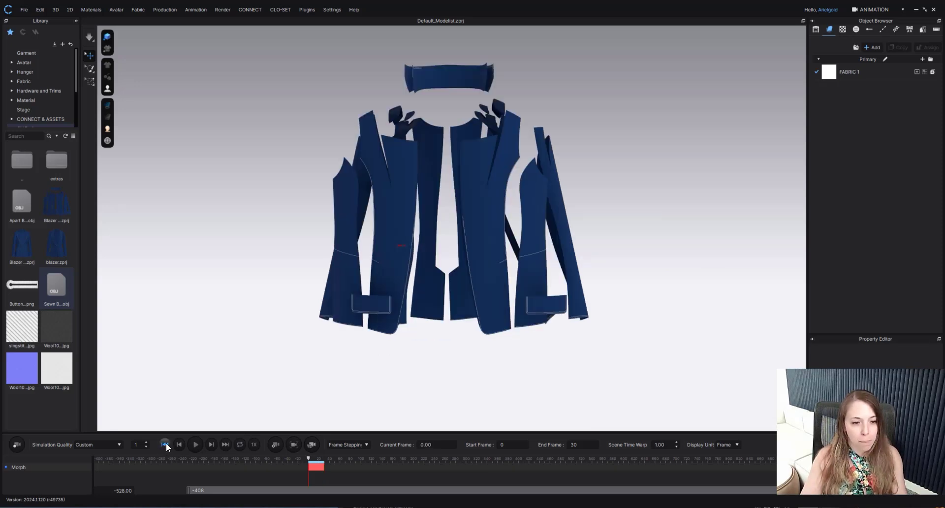
pyautogui.click(165, 444)
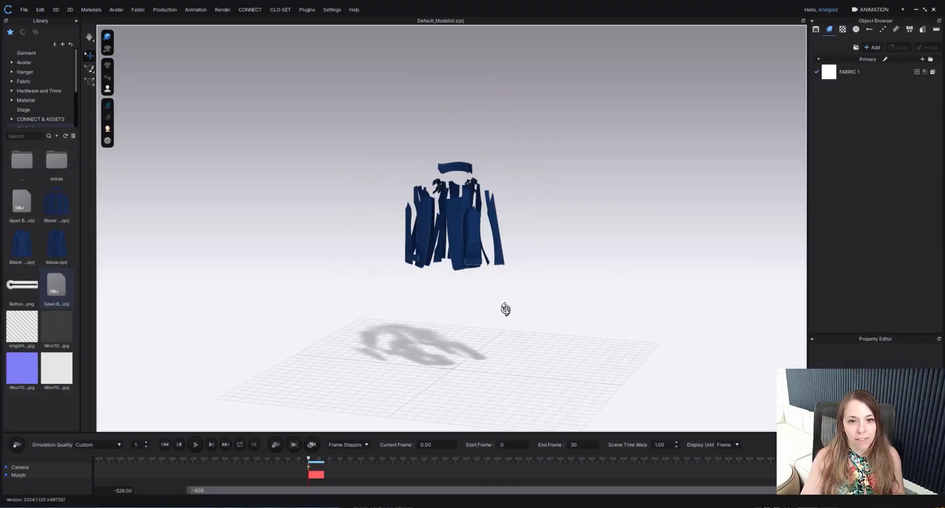
# Add a camera keyframe at frame 0 on the animation timeline
pyautogui.moveTo(506, 308); pyautogui.dragTo(404, 423, button='right')
pyautogui.click(309, 469)
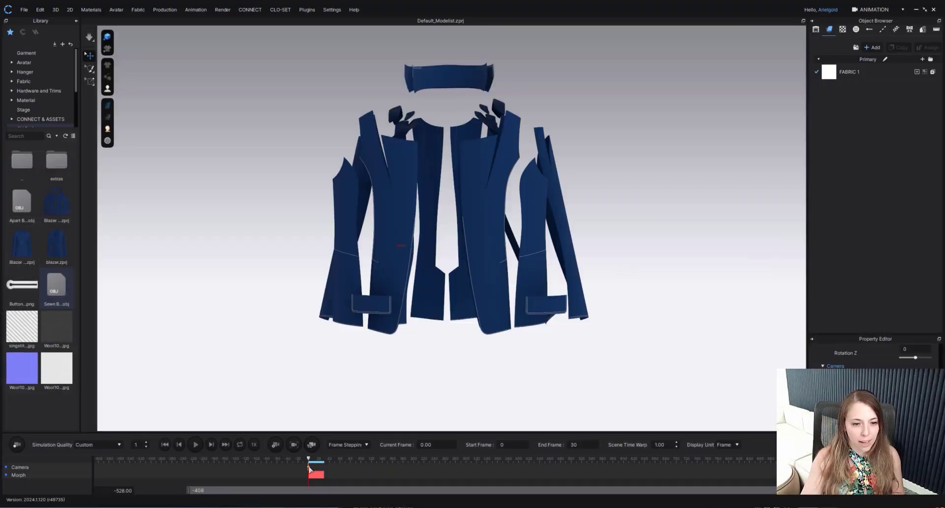
pyautogui.scroll(-5, 556, 337)
pyautogui.moveTo(581, 337); pyautogui.dragTo(478, 339, button='right')
pyautogui.scroll(-5, 477, 339)
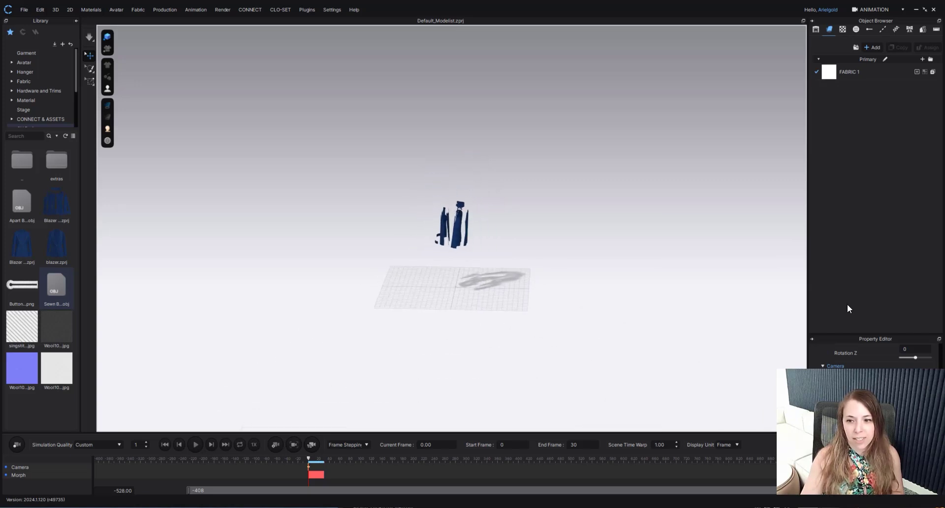
# Enlarge the Property Editor, open Camera Preview beside the pieces, and select the camera aim point
pyautogui.moveTo(860, 334); pyautogui.dragTo(860, 198)
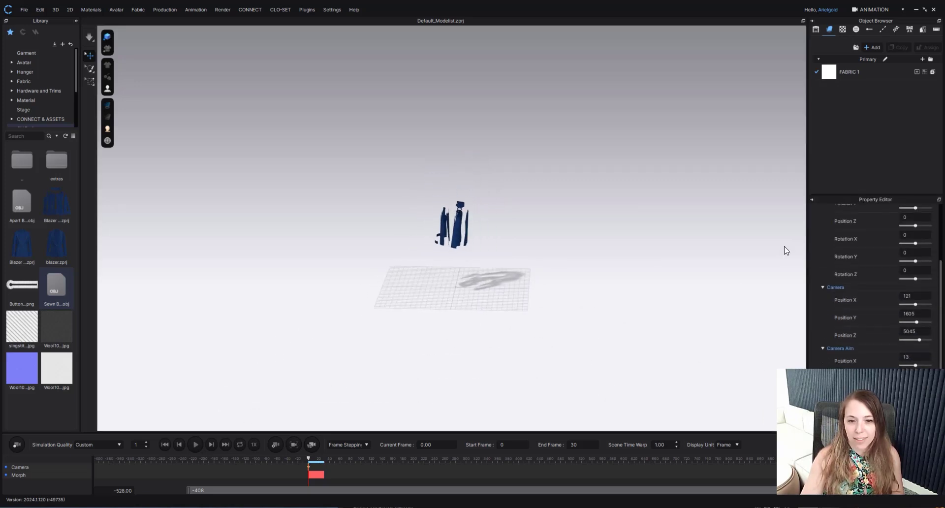
pyautogui.click(293, 444)
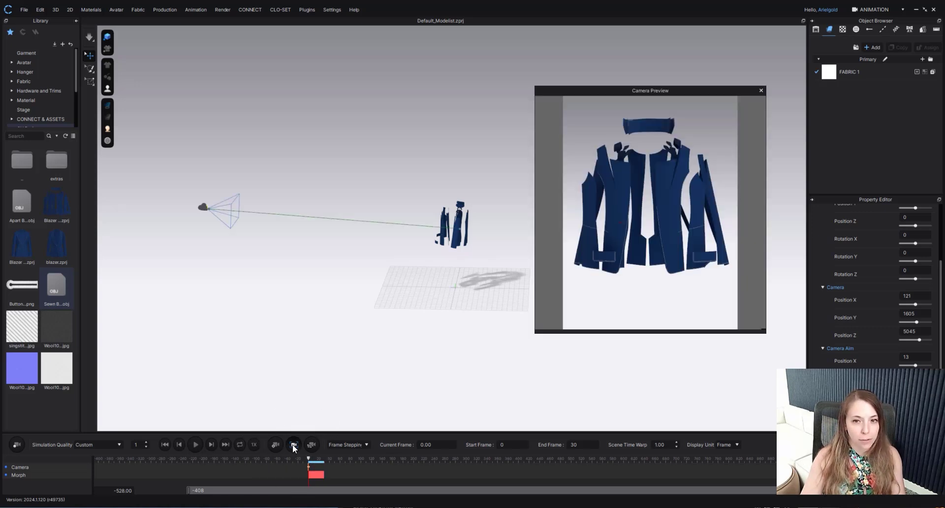
pyautogui.click(201, 209)
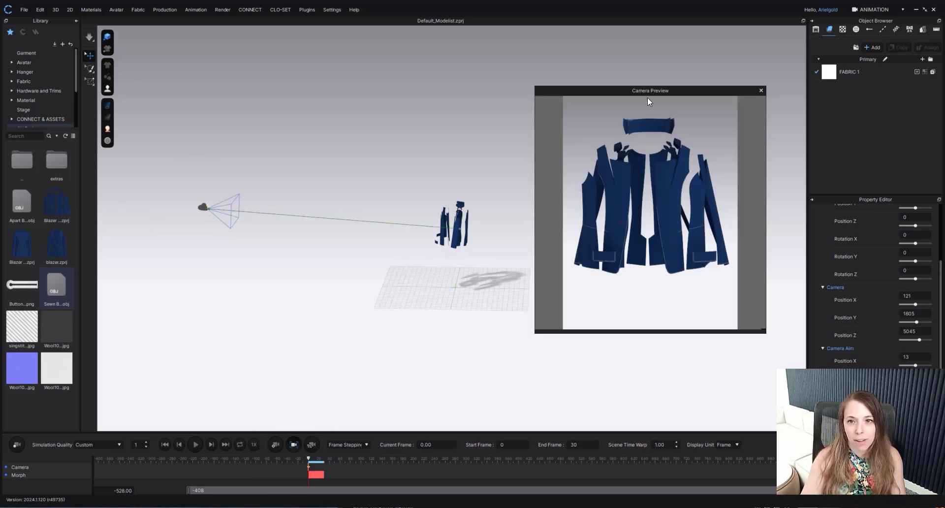
pyautogui.moveTo(668, 95); pyautogui.dragTo(631, 121)
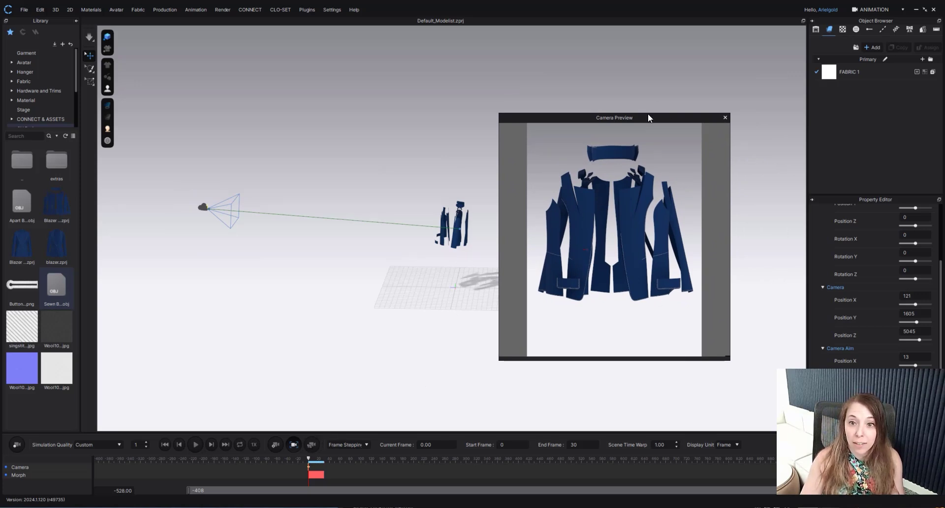
pyautogui.moveTo(648, 118); pyautogui.dragTo(697, 120)
pyautogui.moveTo(429, 291); pyautogui.dragTo(436, 291, button='right')
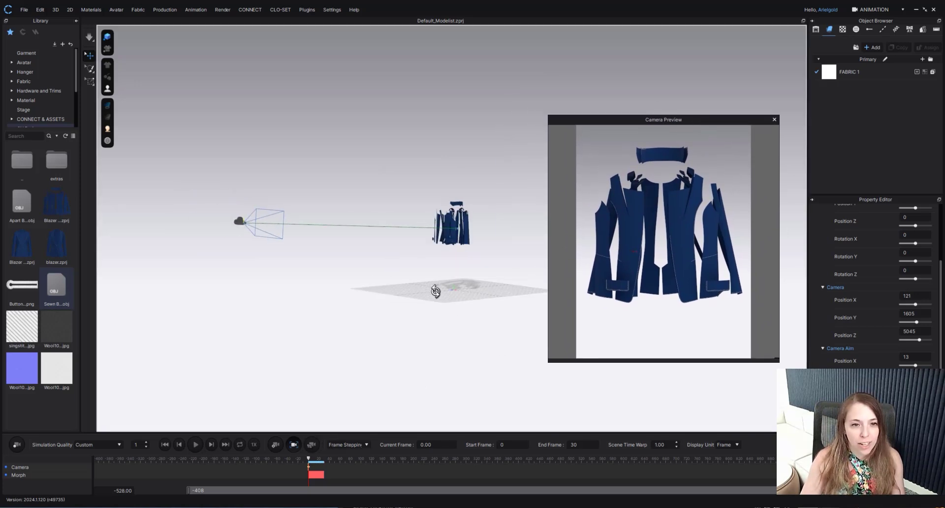
pyautogui.click(241, 228)
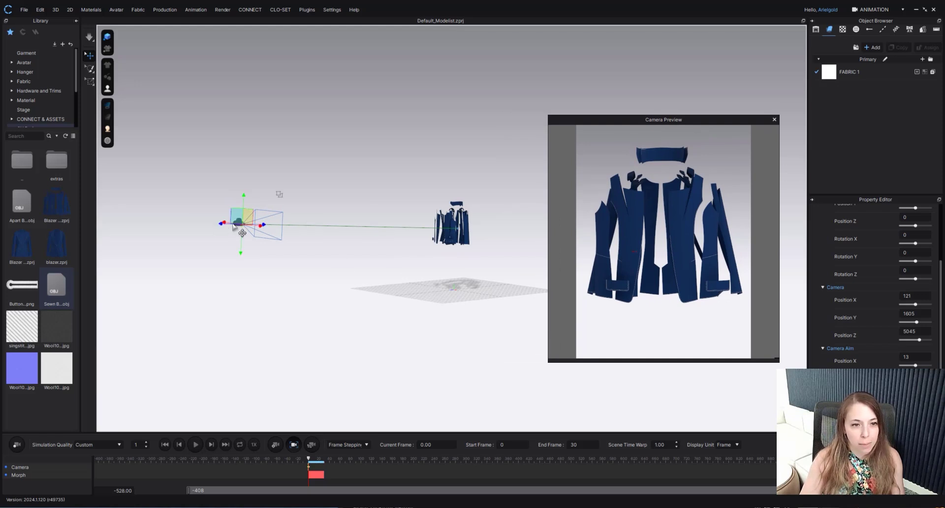
pyautogui.click(464, 235)
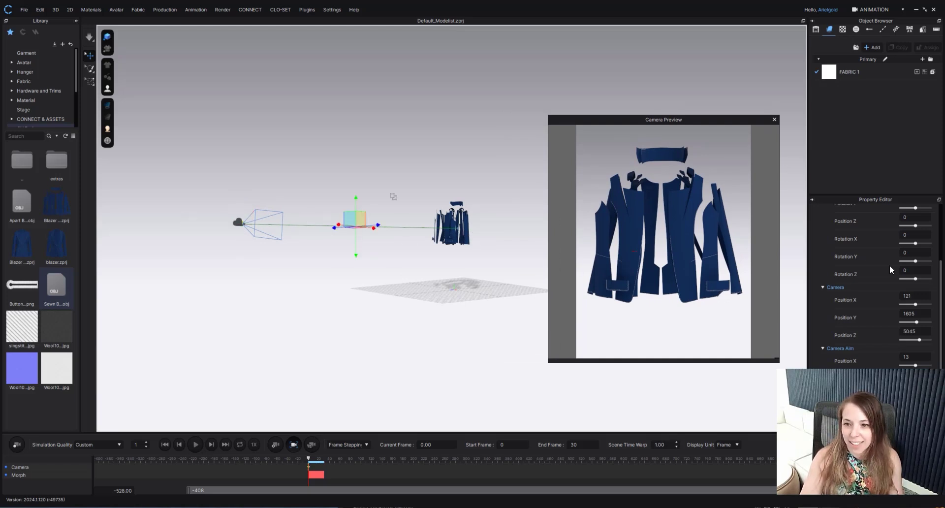
pyautogui.scroll(3, 890, 266)
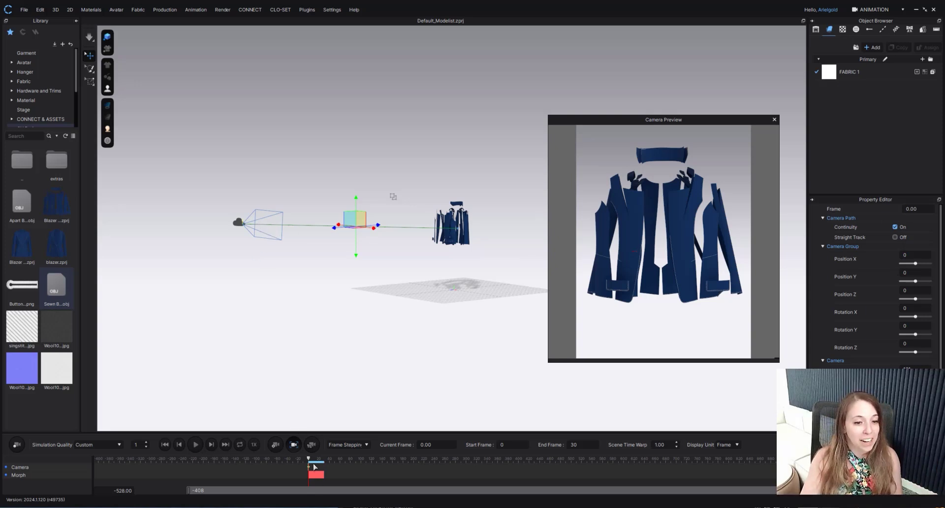
# At frame 30 set Camera Group Rotation Y to 360, then play from frame 0
pyautogui.click(440, 444)
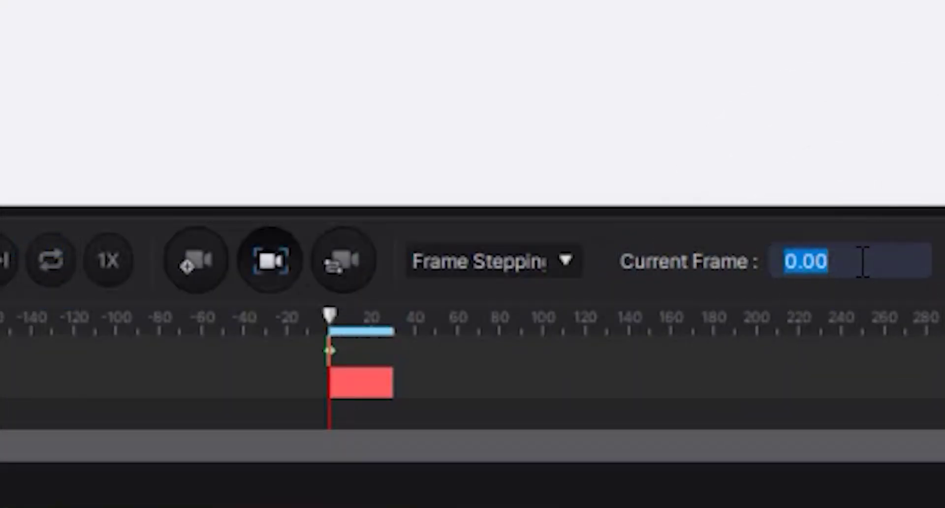
pyautogui.write('30')
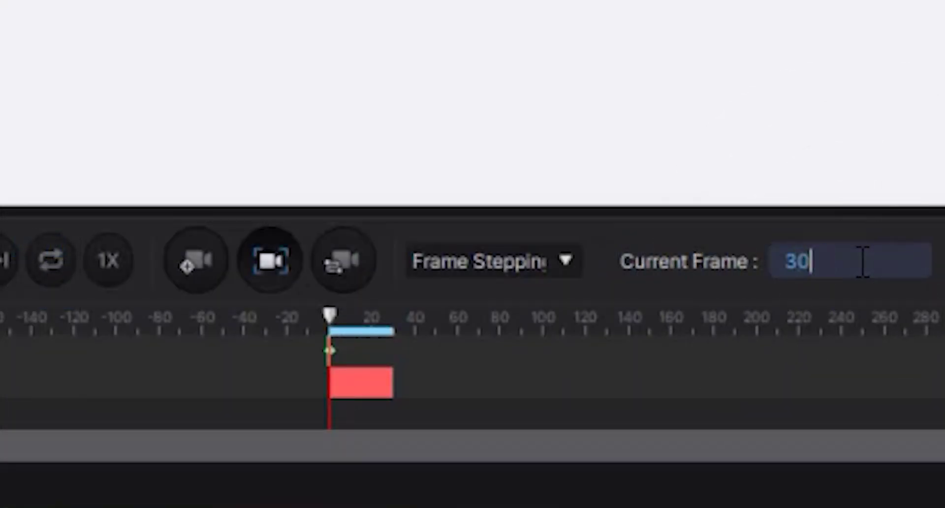
pyautogui.press('Return')
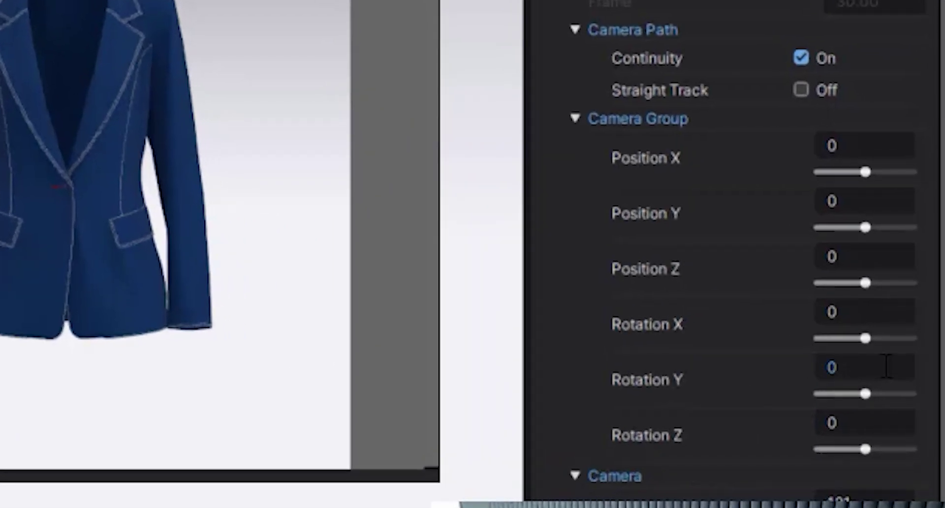
pyautogui.click(886, 367)
pyautogui.write('360')
pyautogui.press('Return')
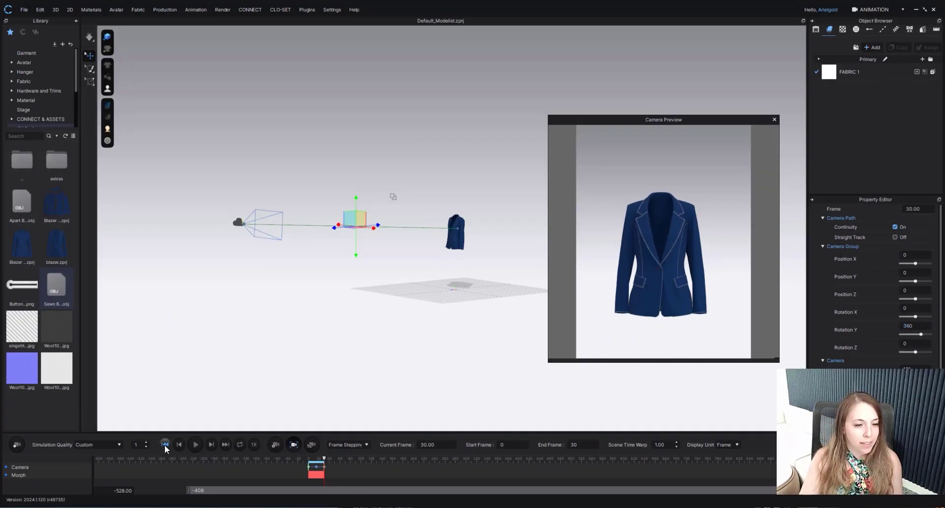
pyautogui.click(165, 445)
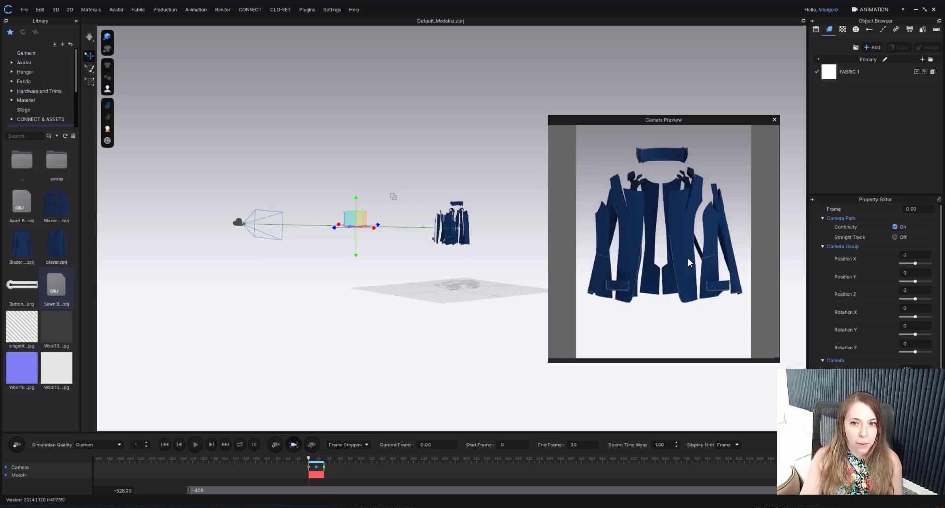
pyautogui.click(197, 445)
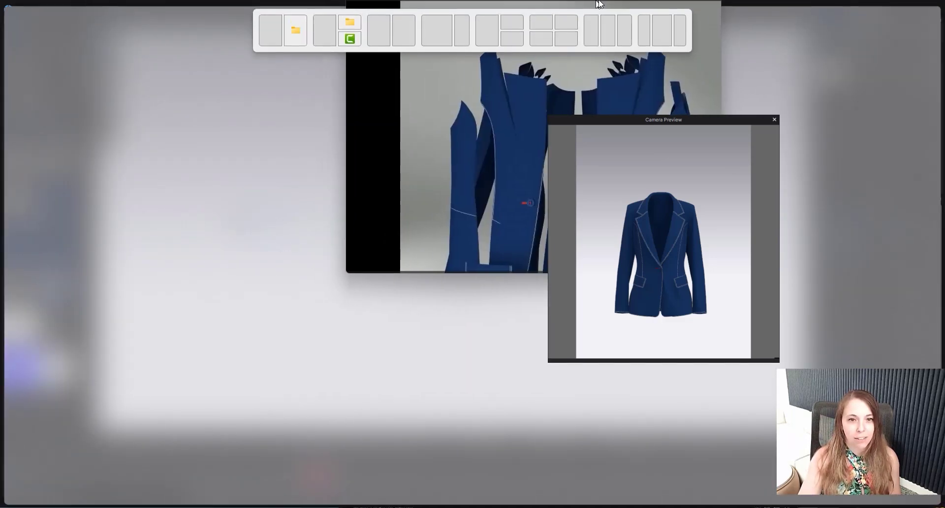
# Maximize Media Player, close Camera Preview, and play the Blazer Rotation_0 video
pyautogui.moveTo(597, 5); pyautogui.dragTo(393, 104)
pyautogui.doubleClick(395, 95)
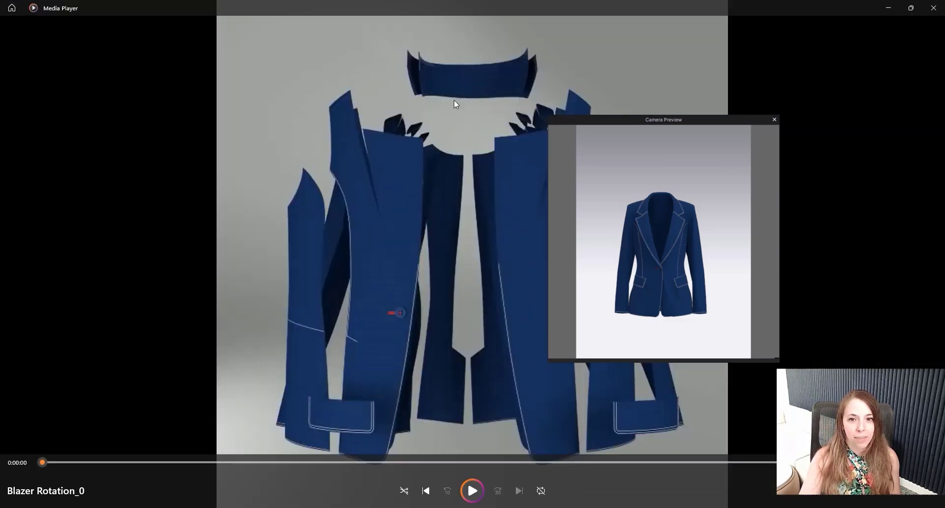
pyautogui.click(774, 121)
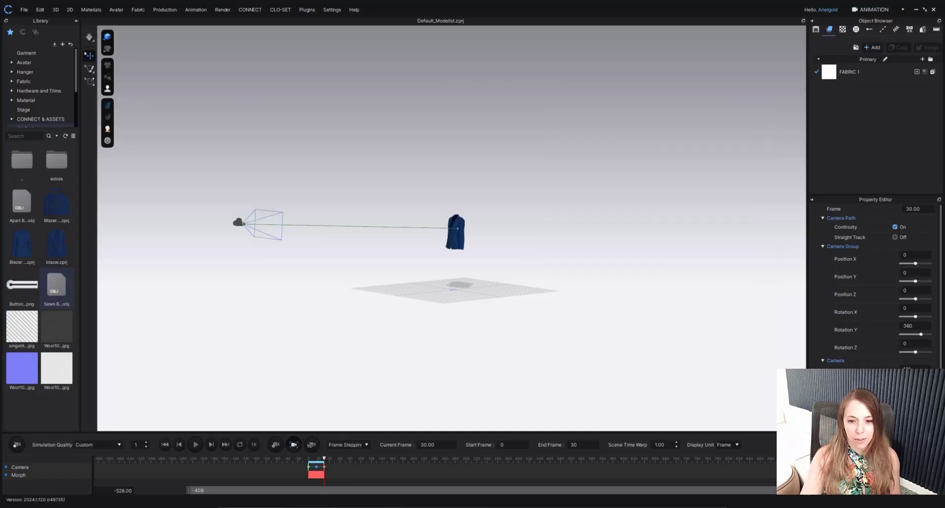
pyautogui.click(293, 445)
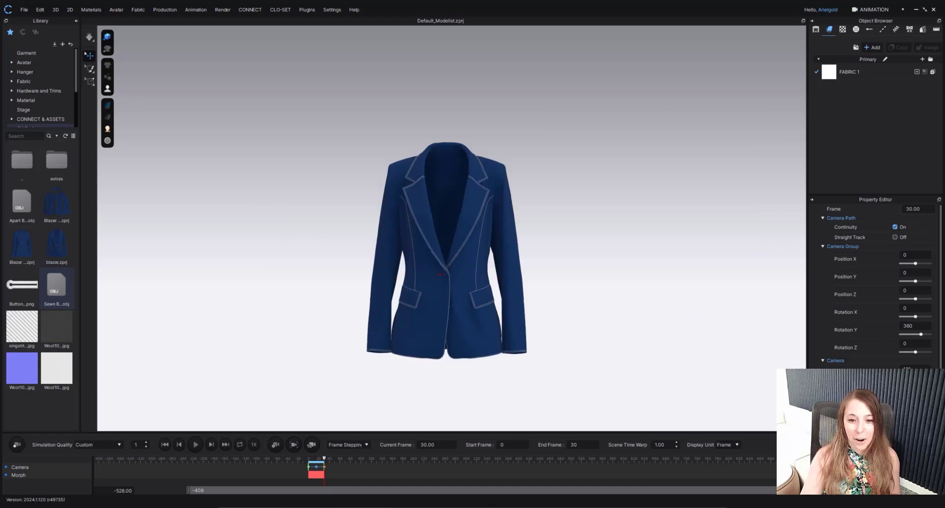
pyautogui.hotkey('alt', 'Tab')
pyautogui.click(473, 487)
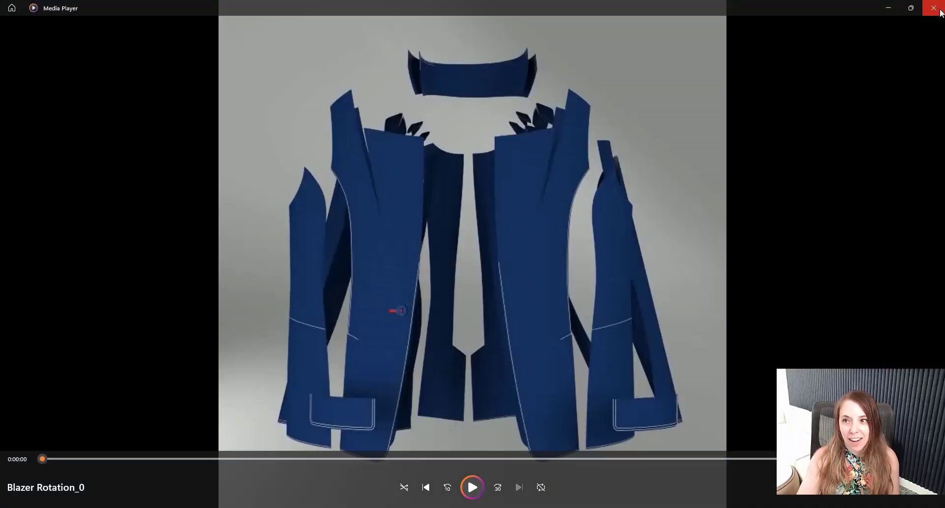
# Close the Media Player window showing Blazer Rotation_0
pyautogui.click(934, 8)
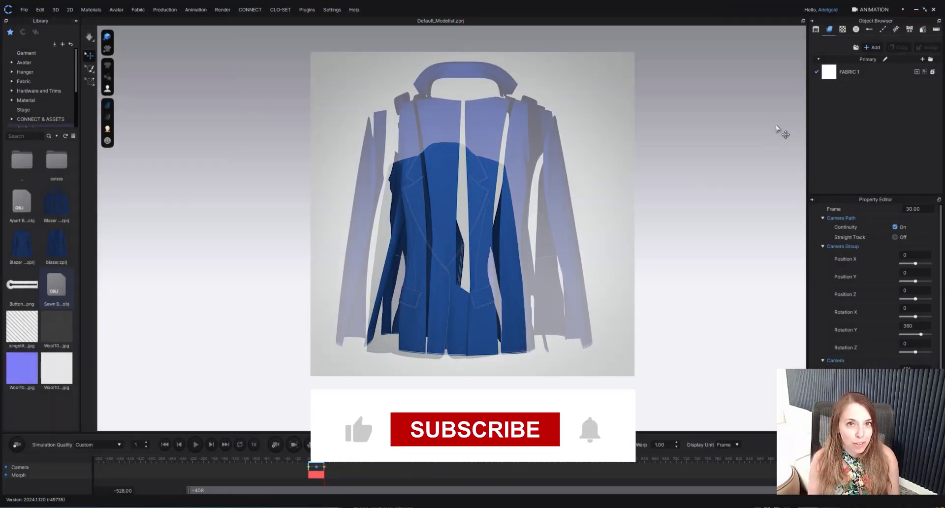